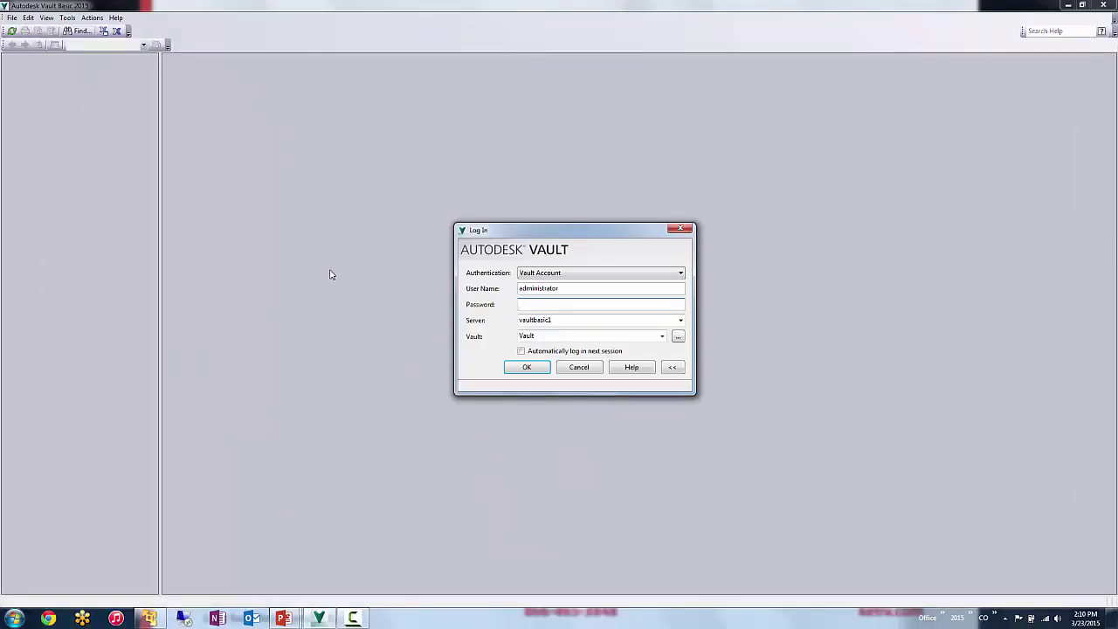
- Enter the login password and set the server to vaultbasic1
key(shift+Tab)
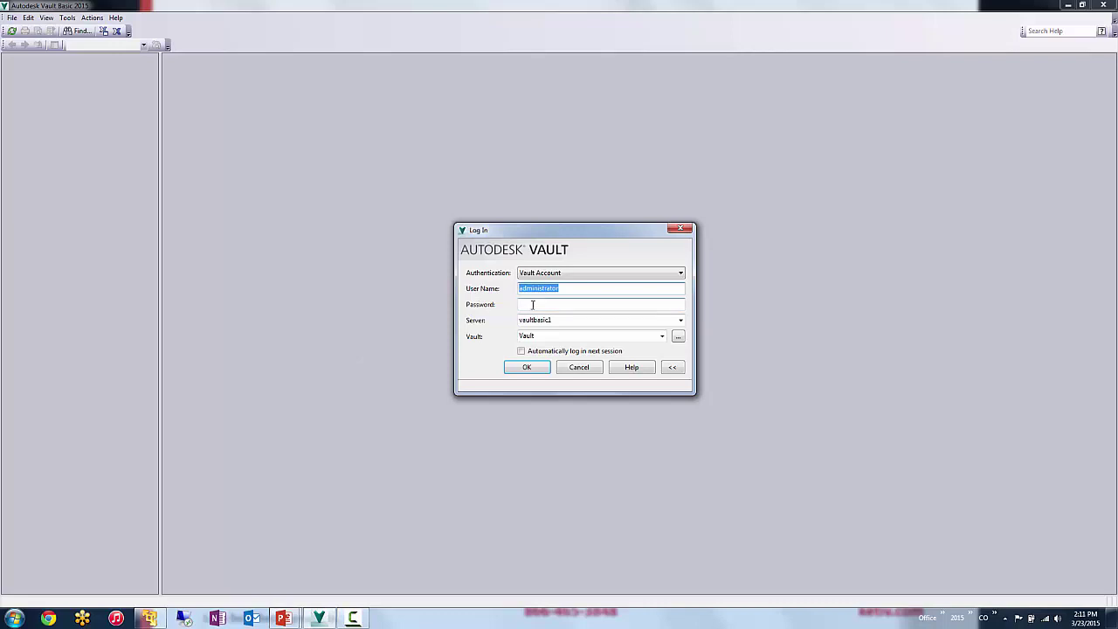
click(532, 303)
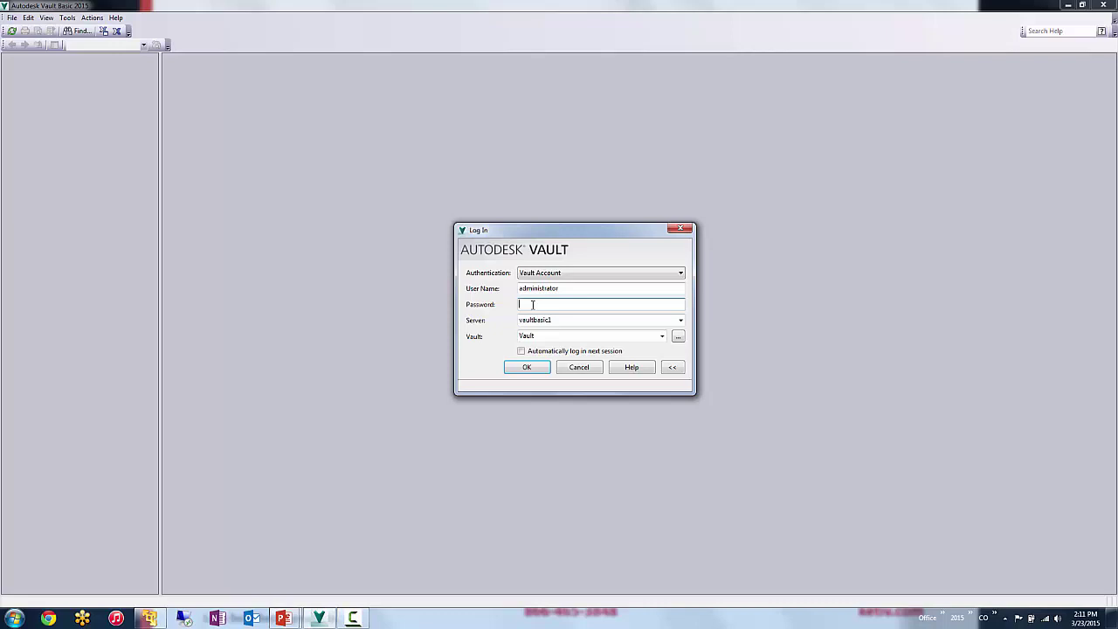
double_click(572, 320)
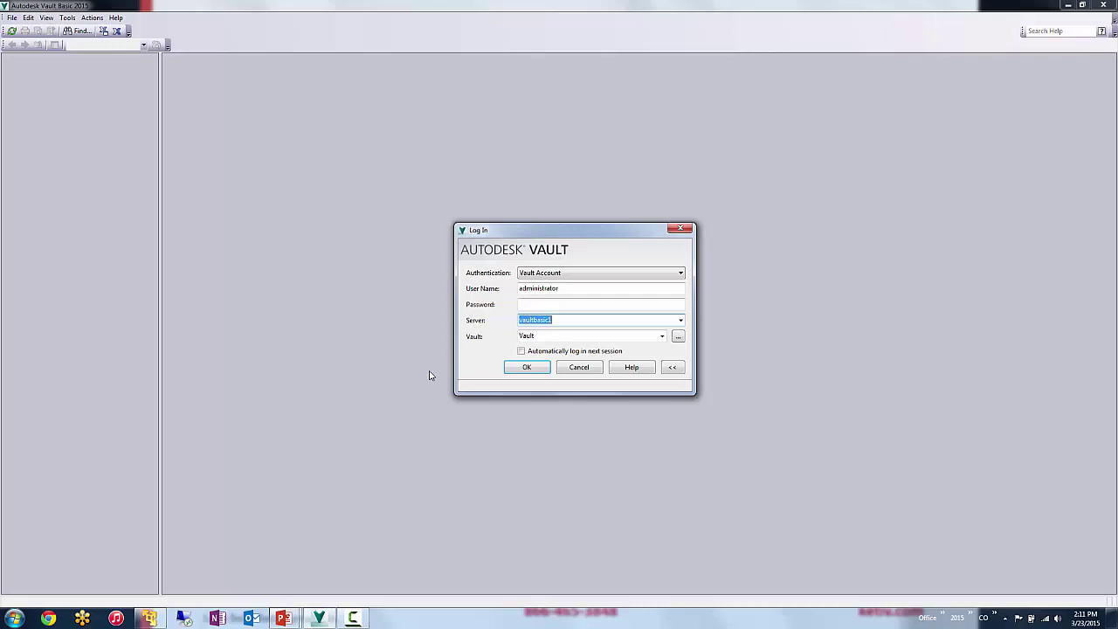
- Choose the vault named Vault from the vault list and log in
double_click(544, 335)
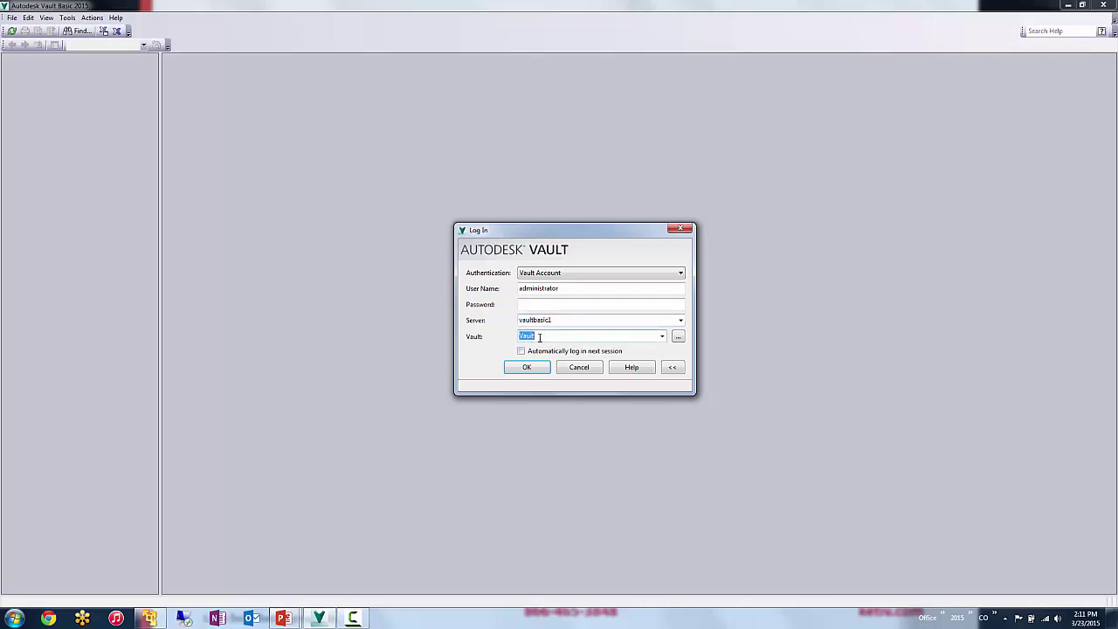
click(539, 336)
click(678, 336)
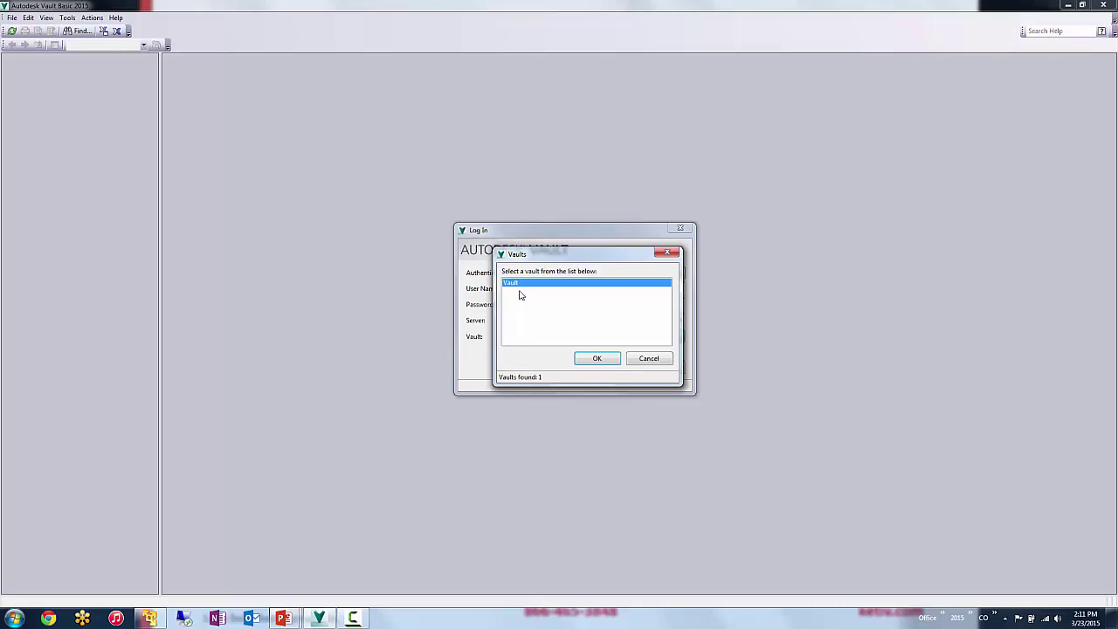
click(596, 359)
click(525, 366)
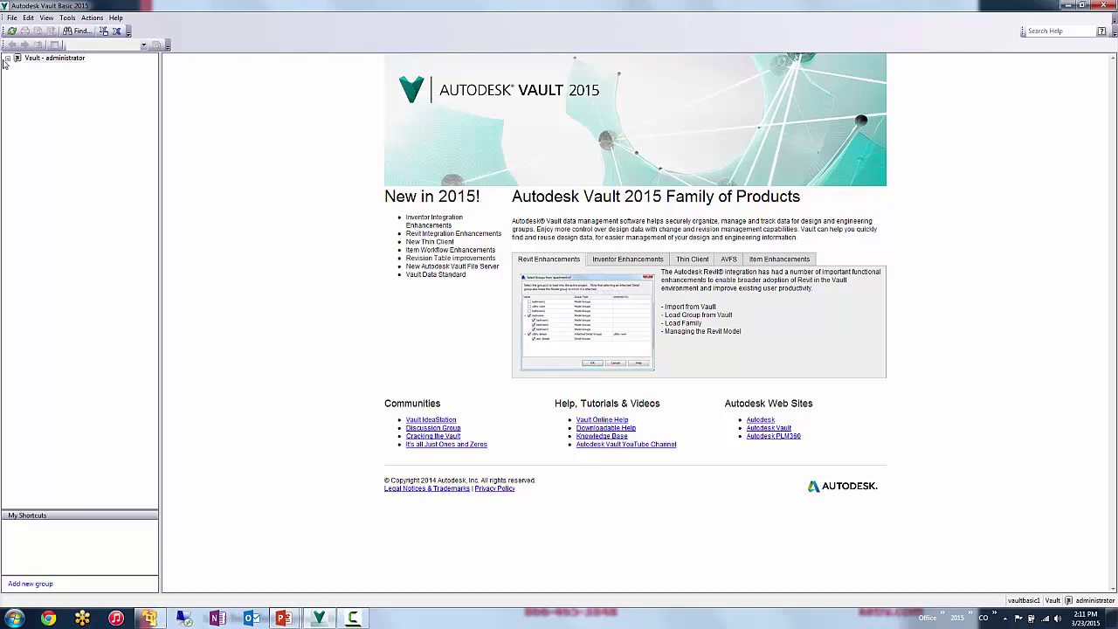
- Expand Vault Explorer and browse the Designs, Content Center Files and Libraries folders
click(8, 58)
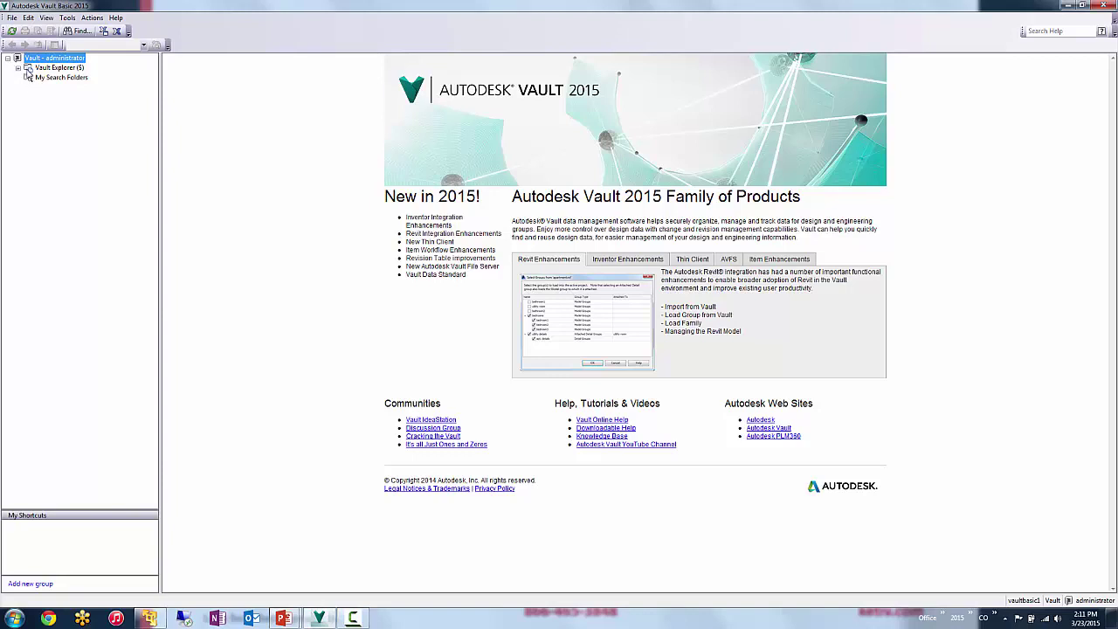
click(17, 68)
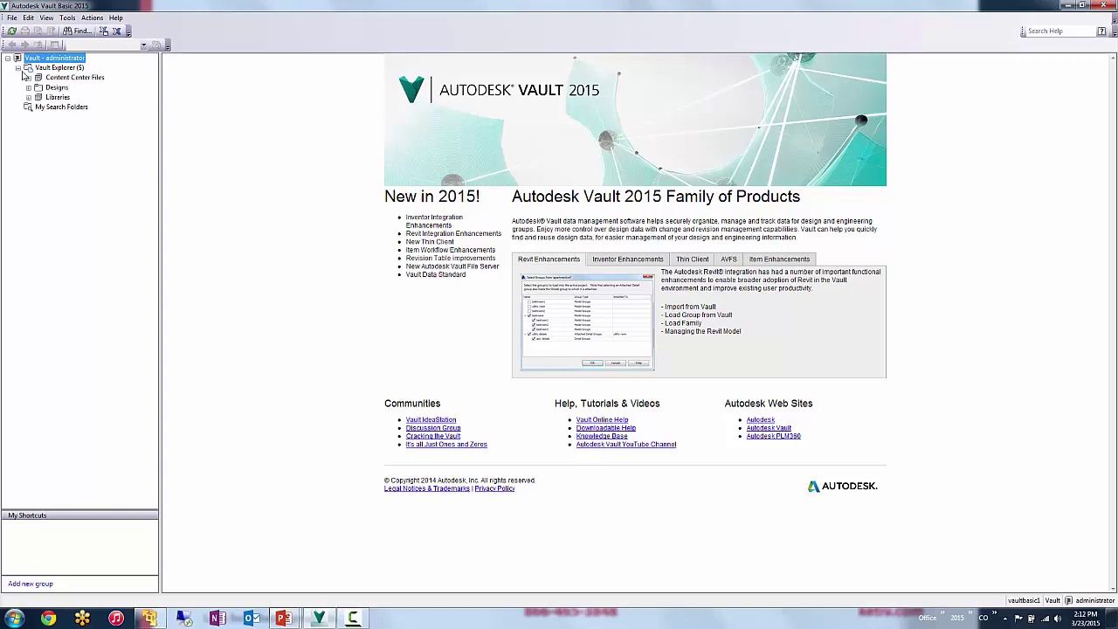
click(63, 68)
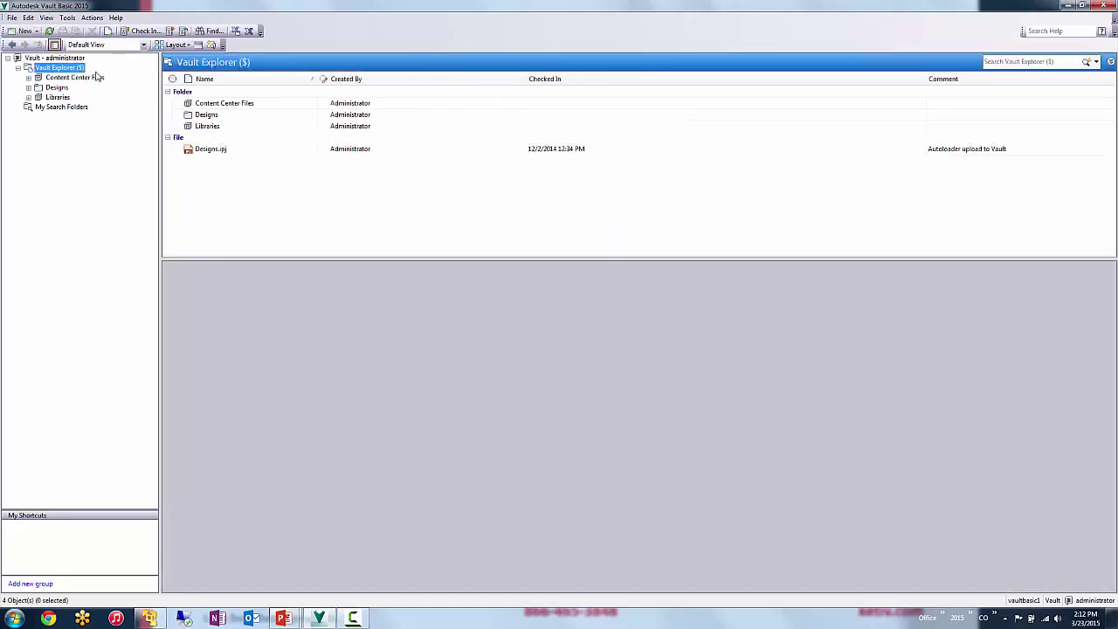
click(52, 88)
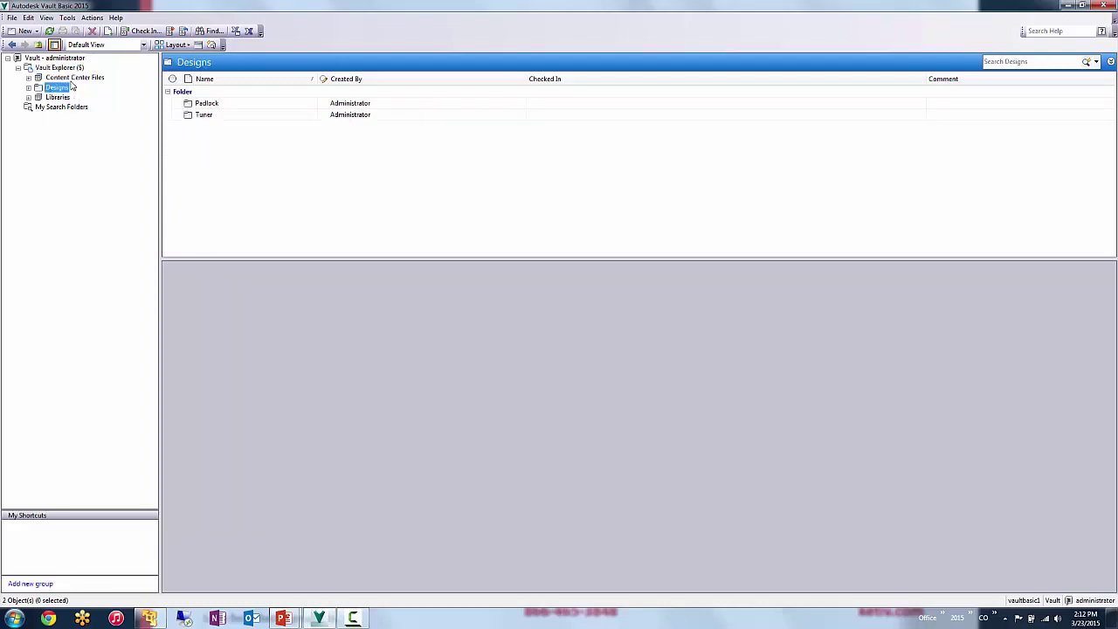
click(74, 79)
click(66, 99)
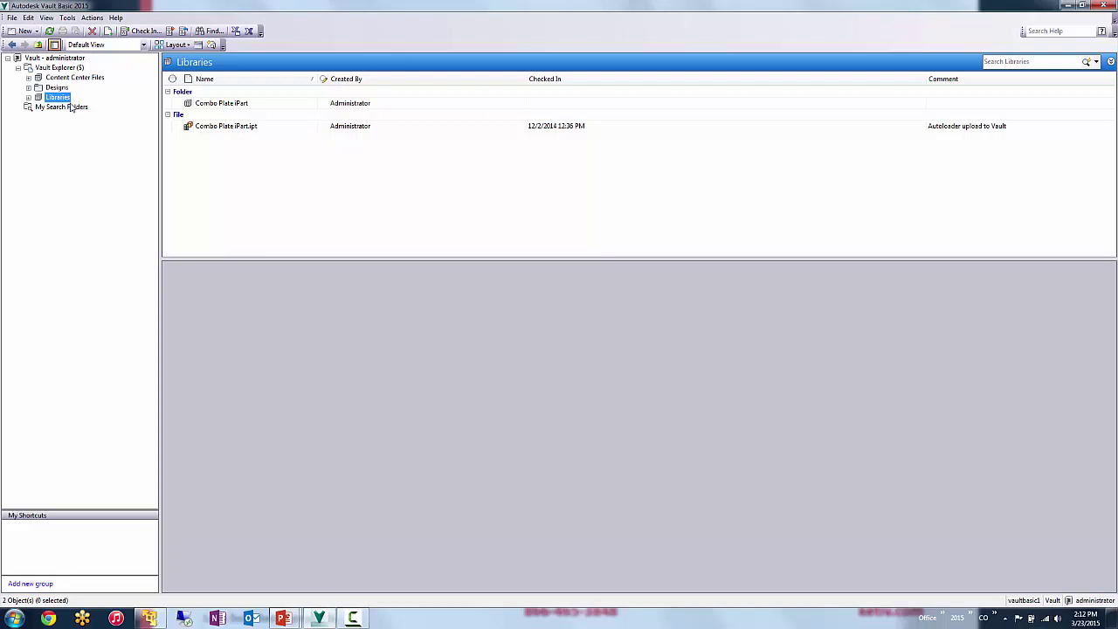
- Expand Designs to reveal Padlock and Tuner, then open the Padlock folder
click(57, 87)
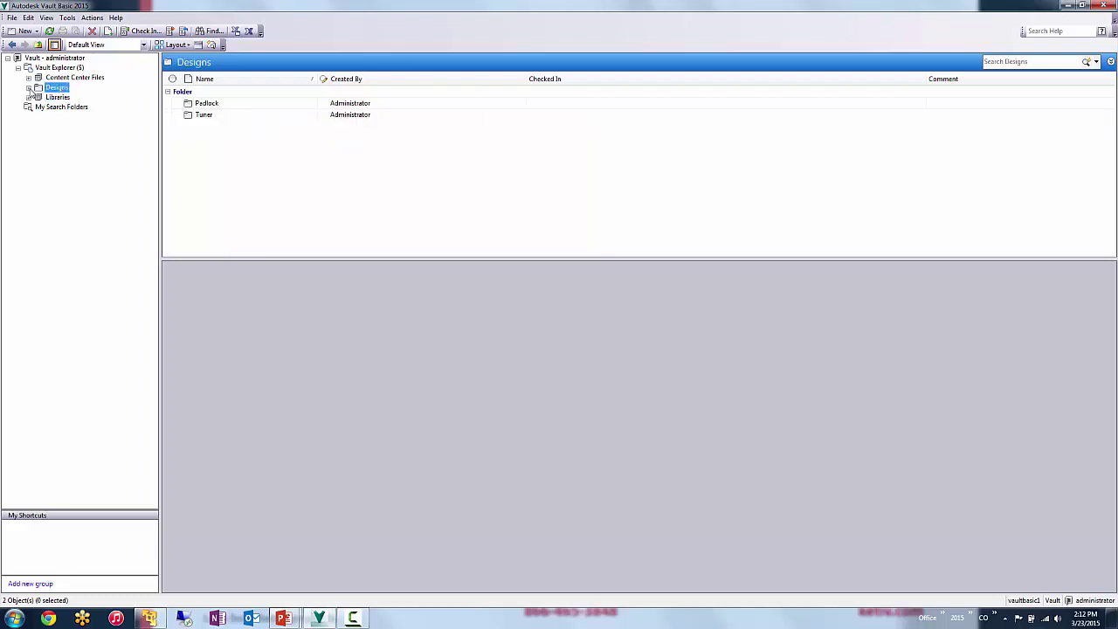
click(29, 88)
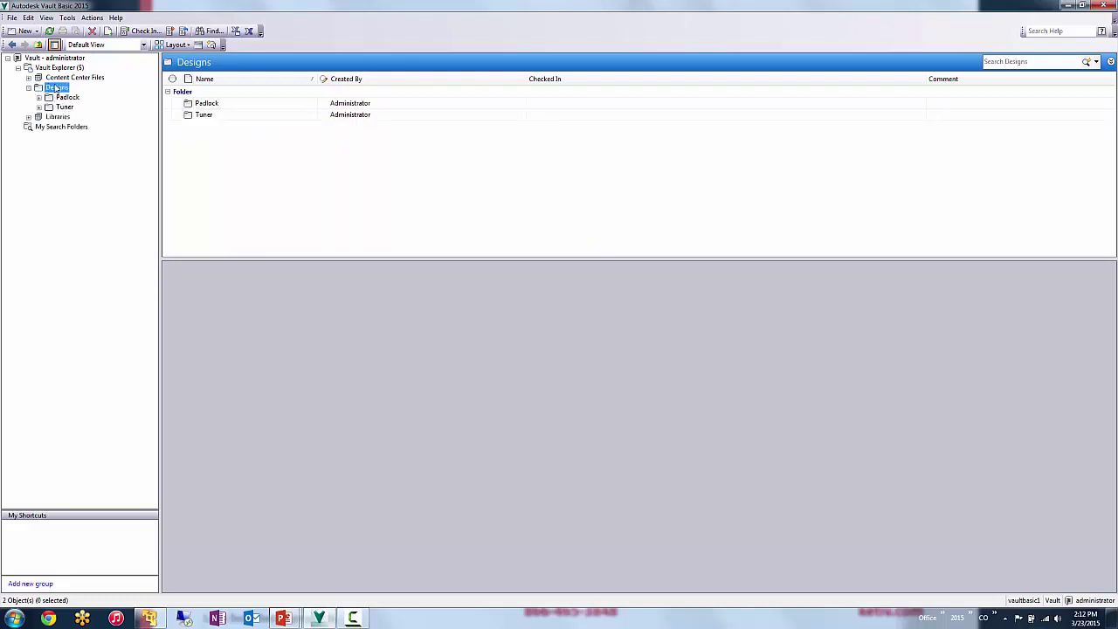
click(67, 97)
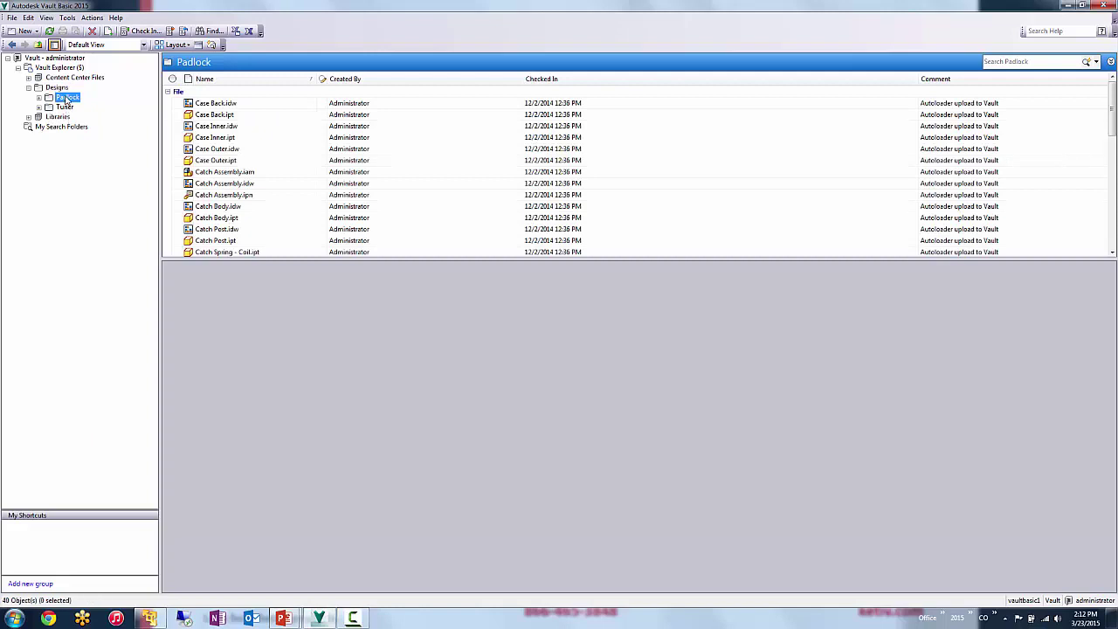
click(57, 88)
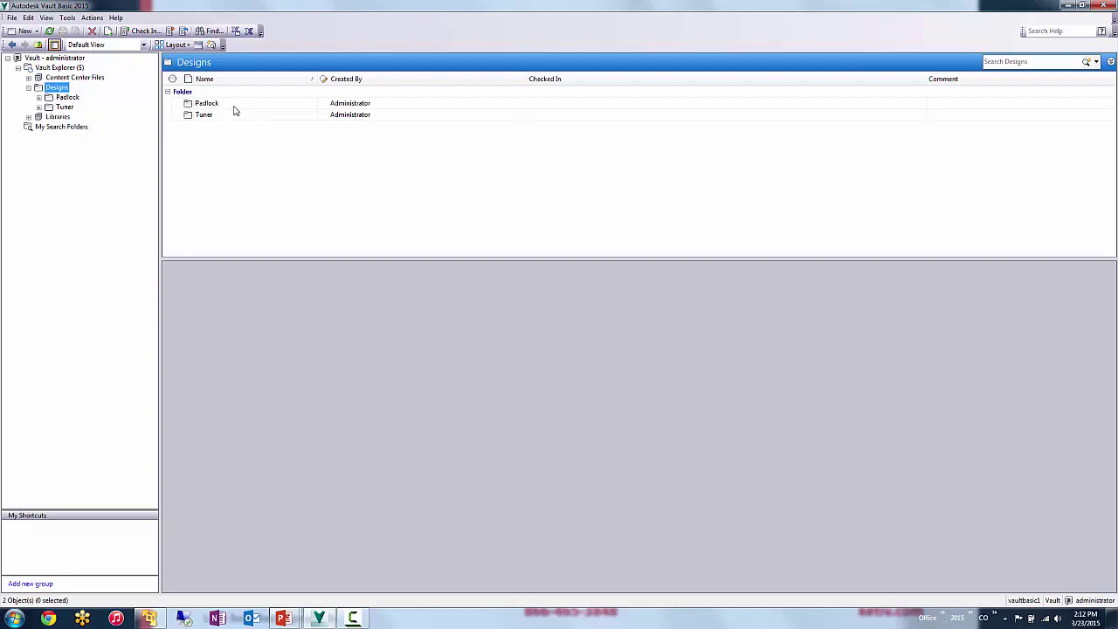
click(234, 106)
double_click(234, 107)
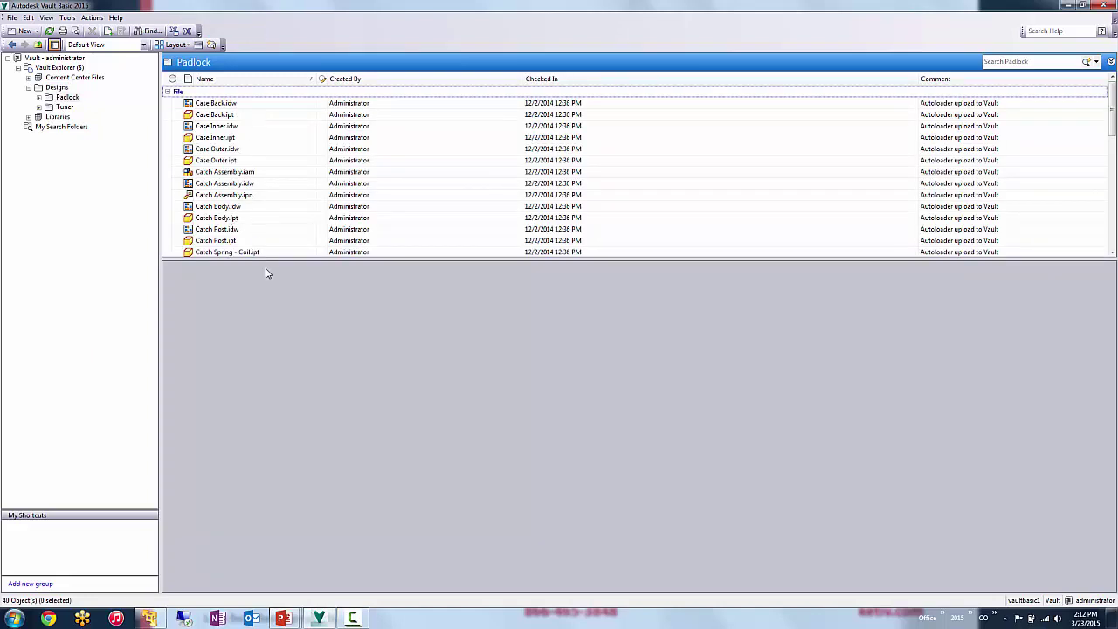
- Review Case Back.idw's History, Uses and Where Used tabs
drag(268, 258, 279, 334)
click(243, 106)
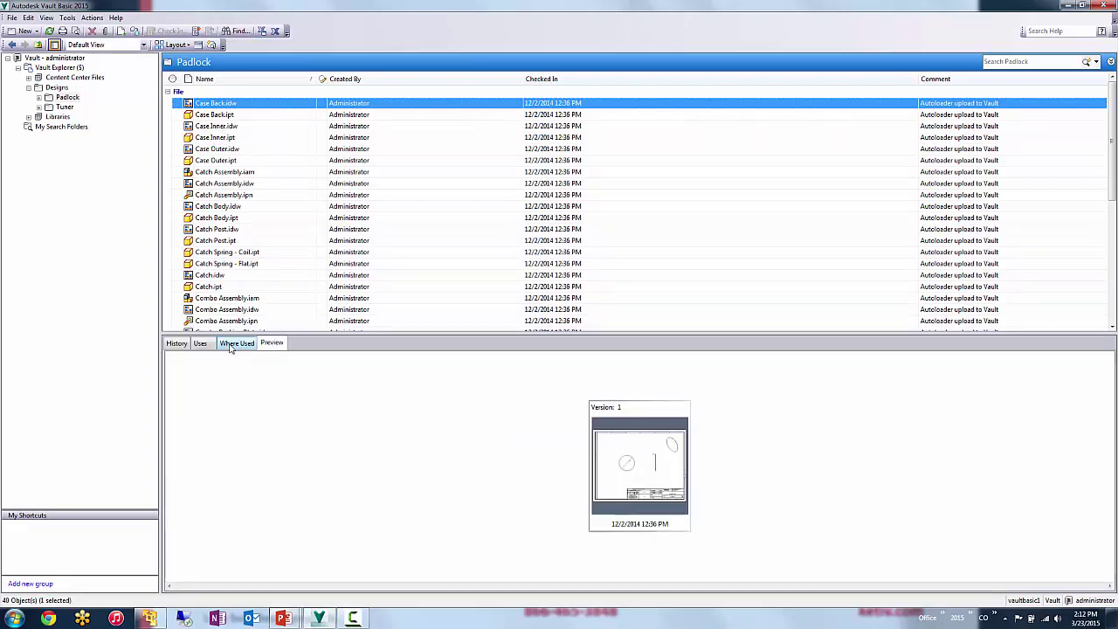
click(178, 344)
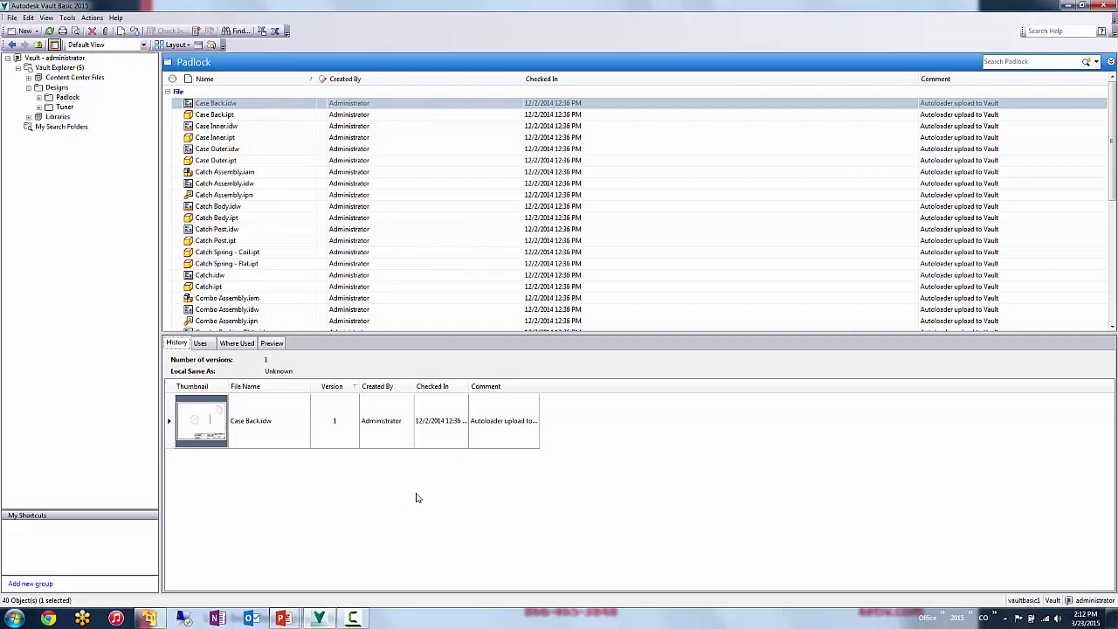
click(273, 104)
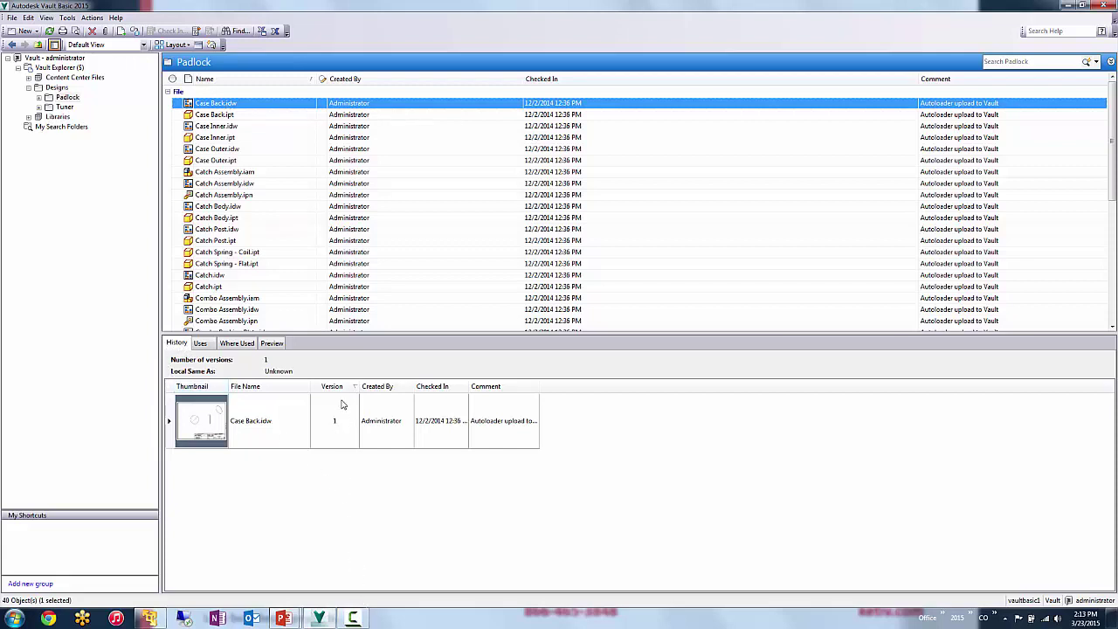
click(207, 346)
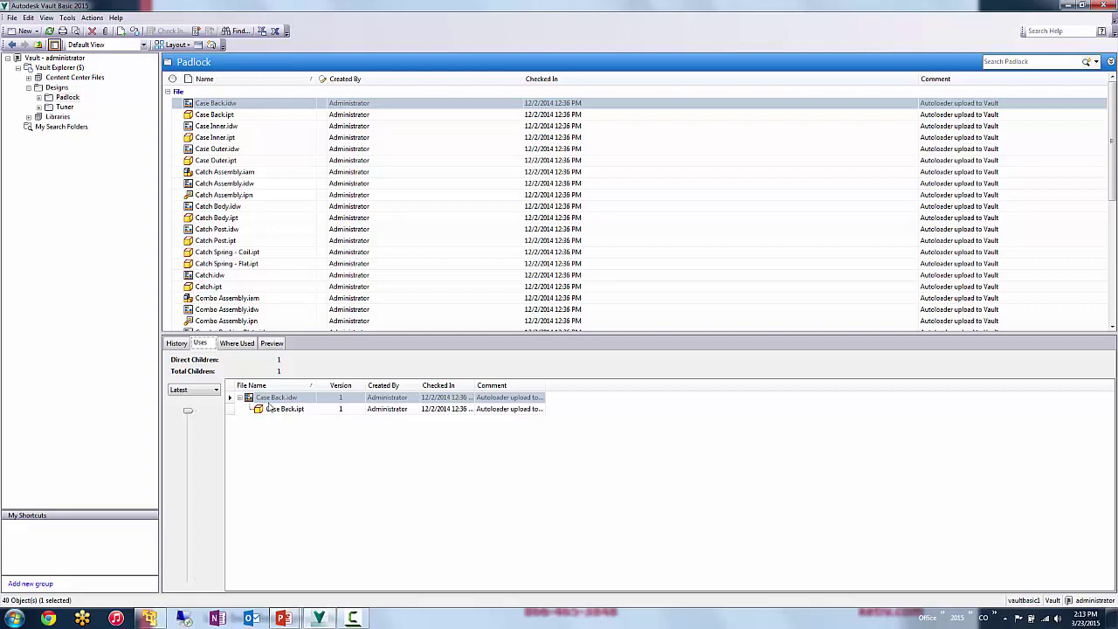
click(236, 344)
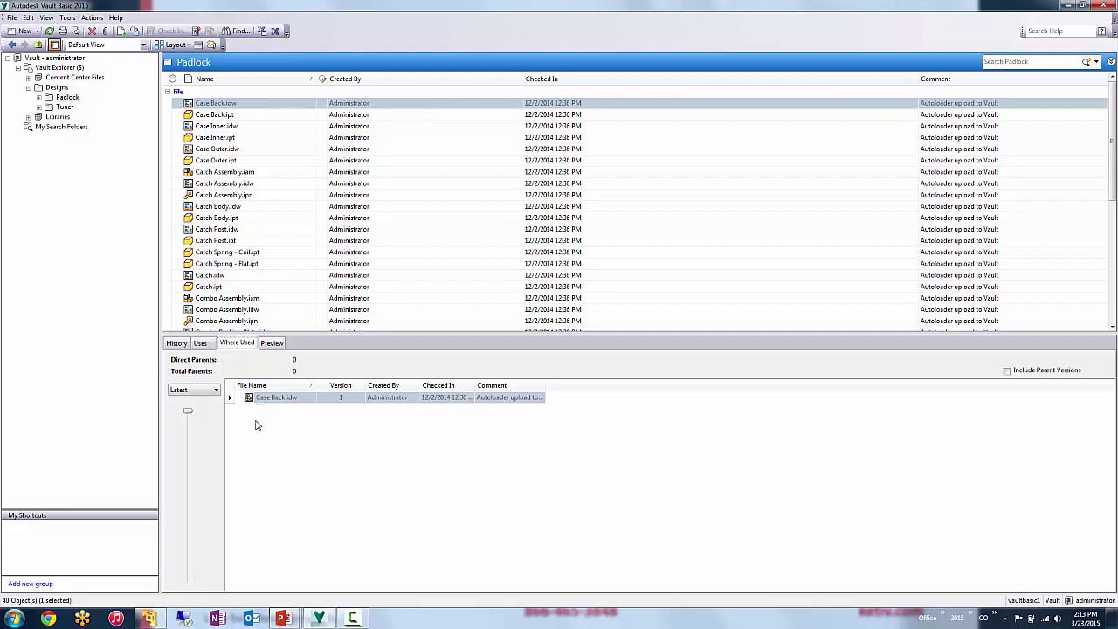
- Check Case Back.ipt's parent assemblies under Where Used, then show its Preview
click(215, 116)
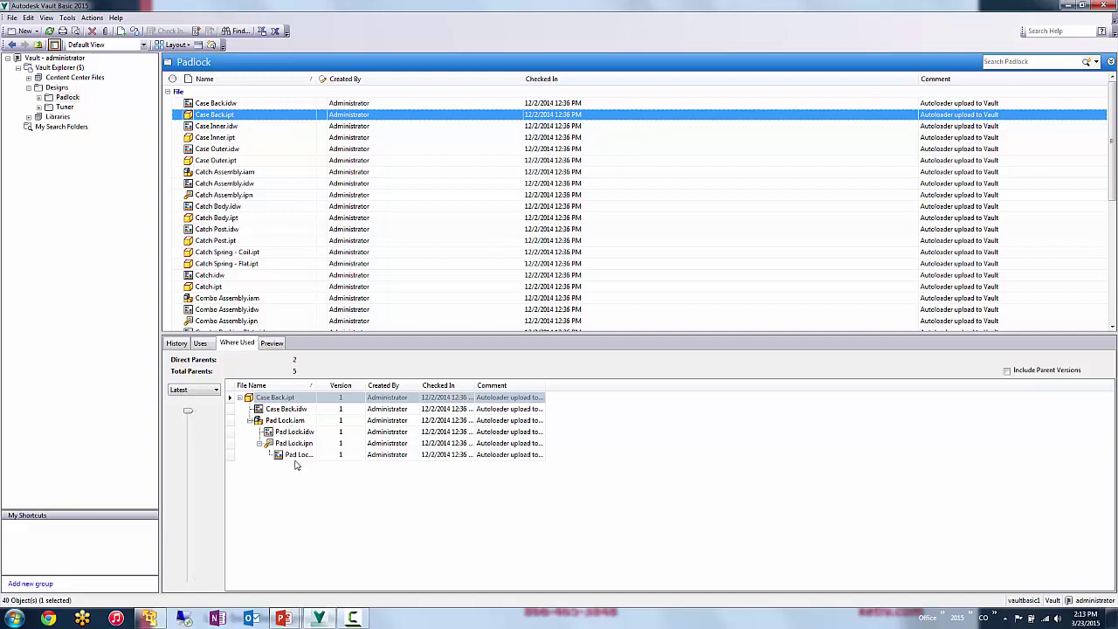
click(295, 455)
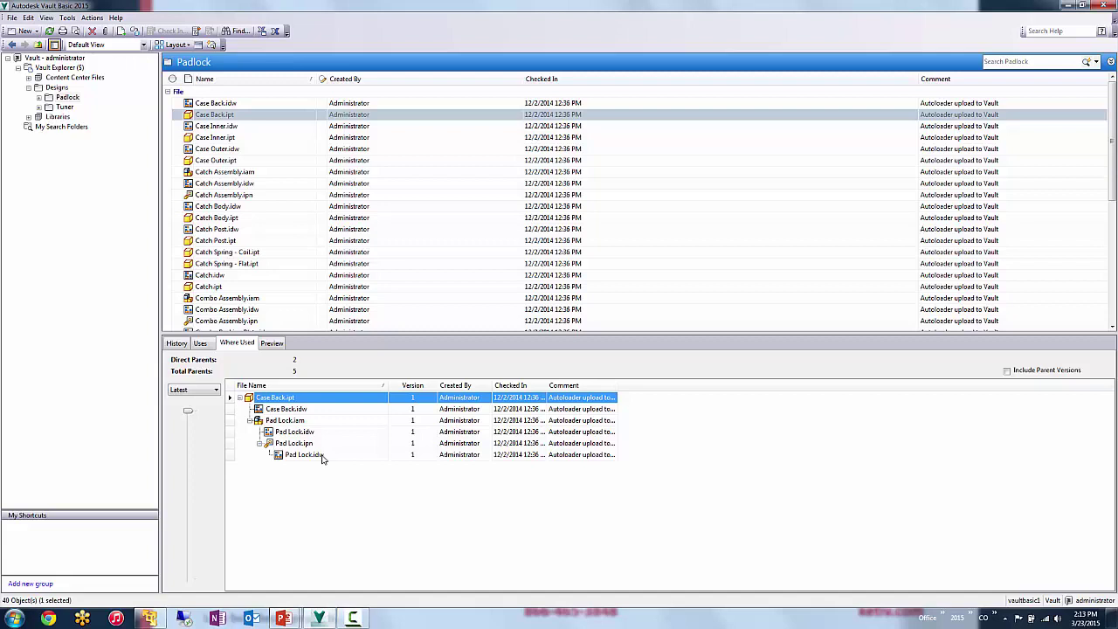
click(272, 342)
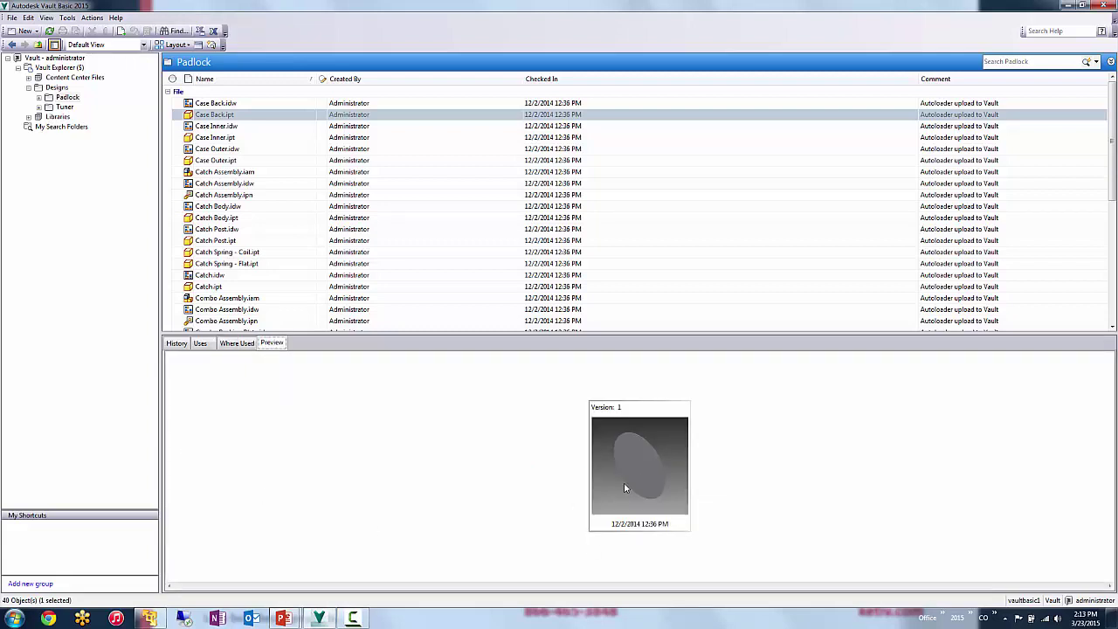
double_click(675, 471)
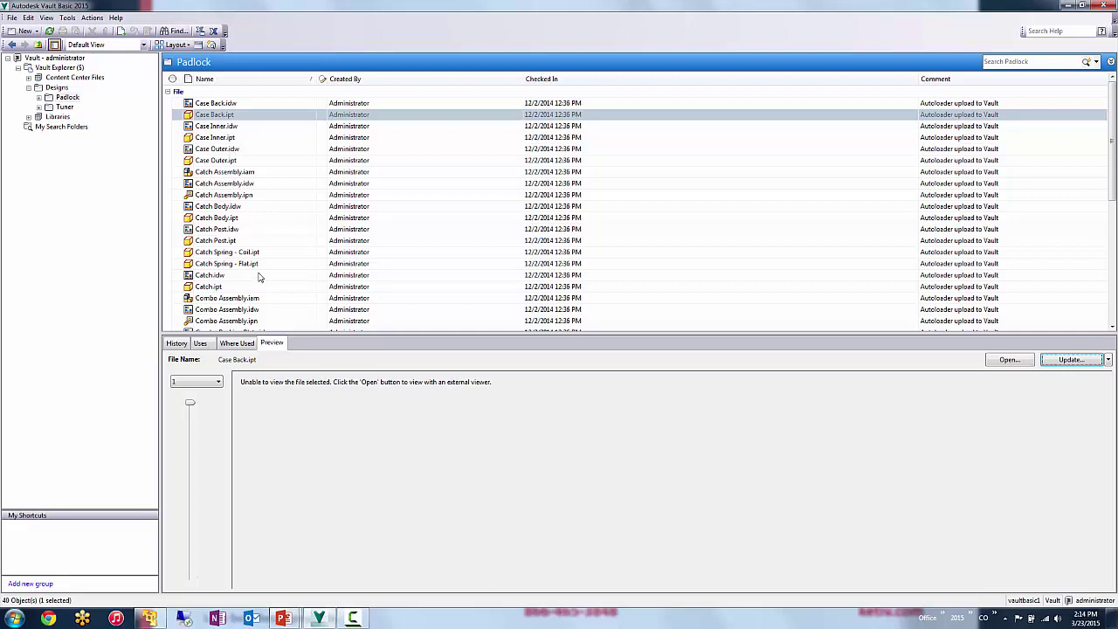
- In the Tuner folder, rename Tuner.iam to 'mike Tuner.iam' through the Rename Wizard
click(65, 107)
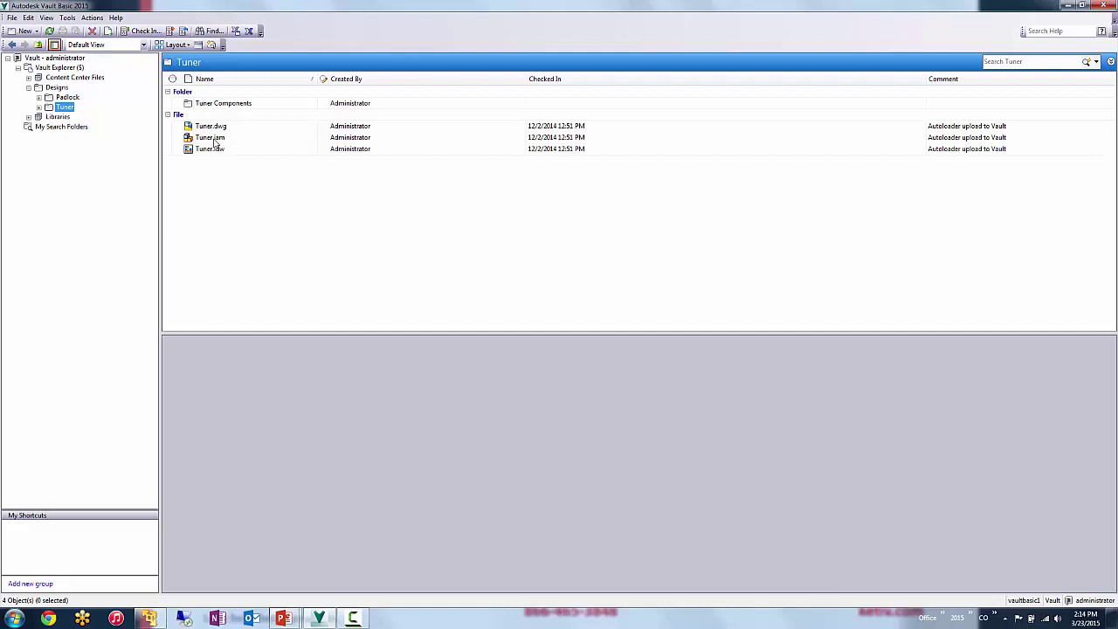
click(218, 137)
right_click(218, 137)
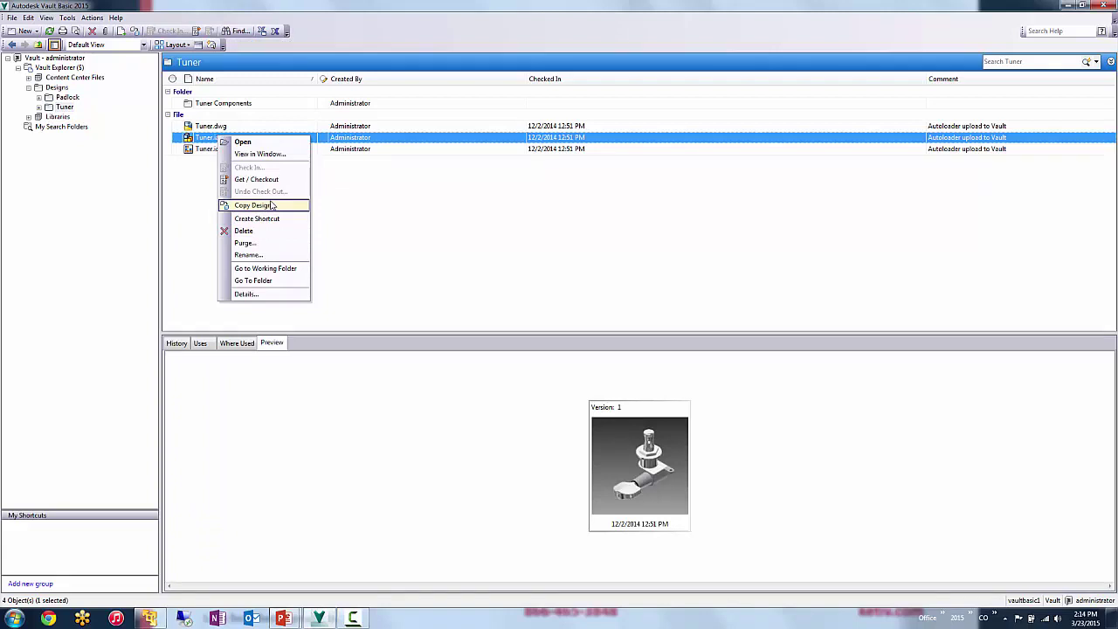
click(248, 254)
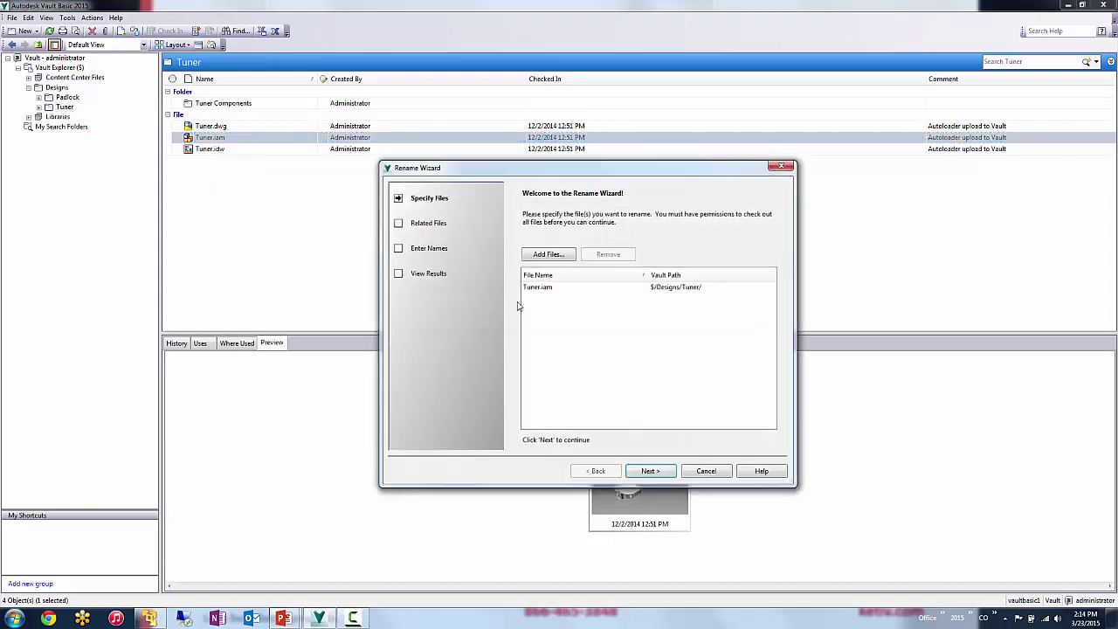
click(651, 472)
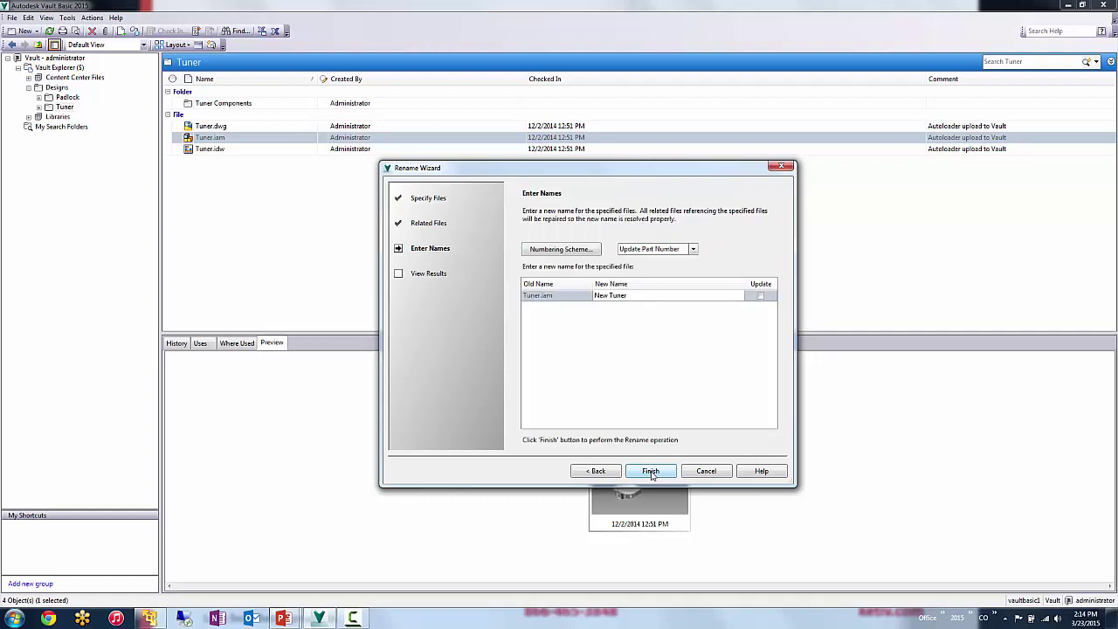
click(599, 296)
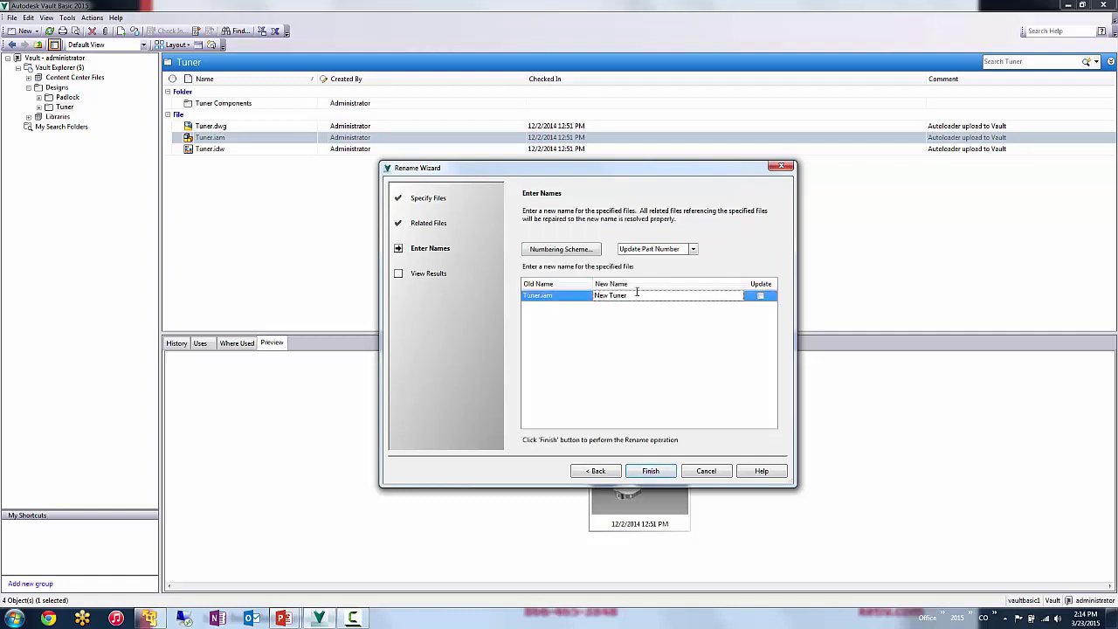
double_click(604, 296)
text(mike)
click(651, 471)
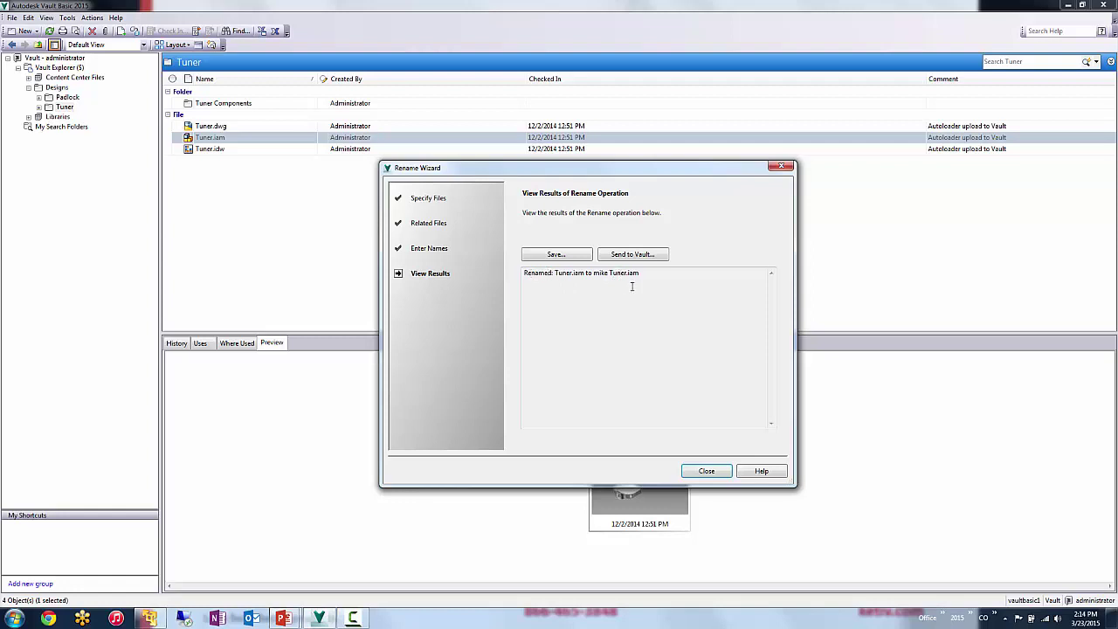
click(706, 470)
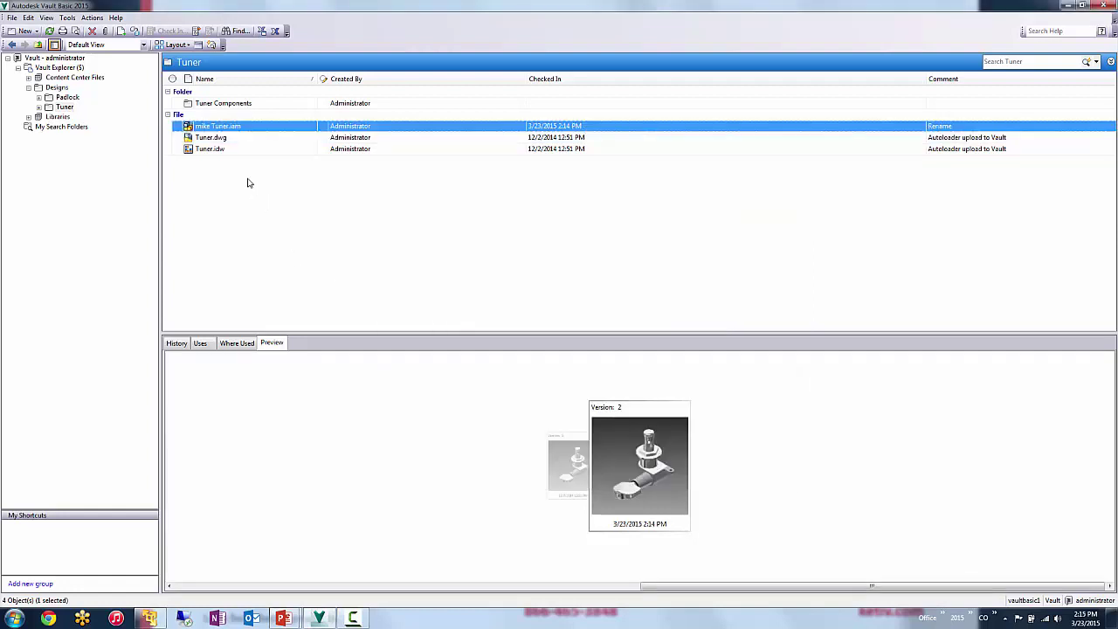
- Check Where Used for Tuner.dwg and Uses for the renamed mike Tuner assembly
click(220, 139)
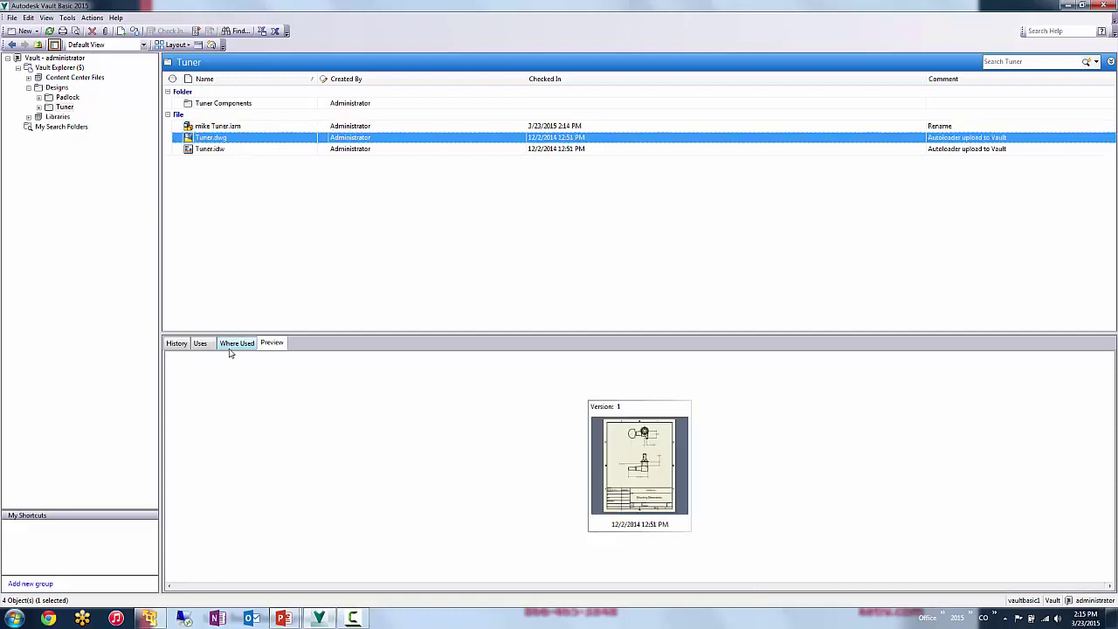
click(234, 344)
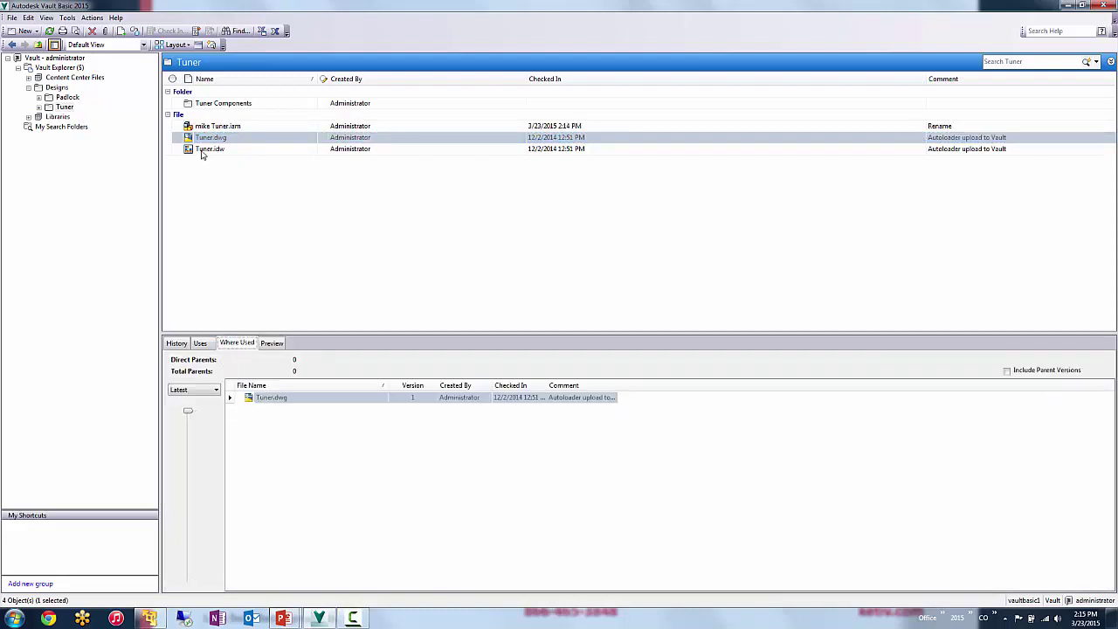
click(214, 126)
click(206, 345)
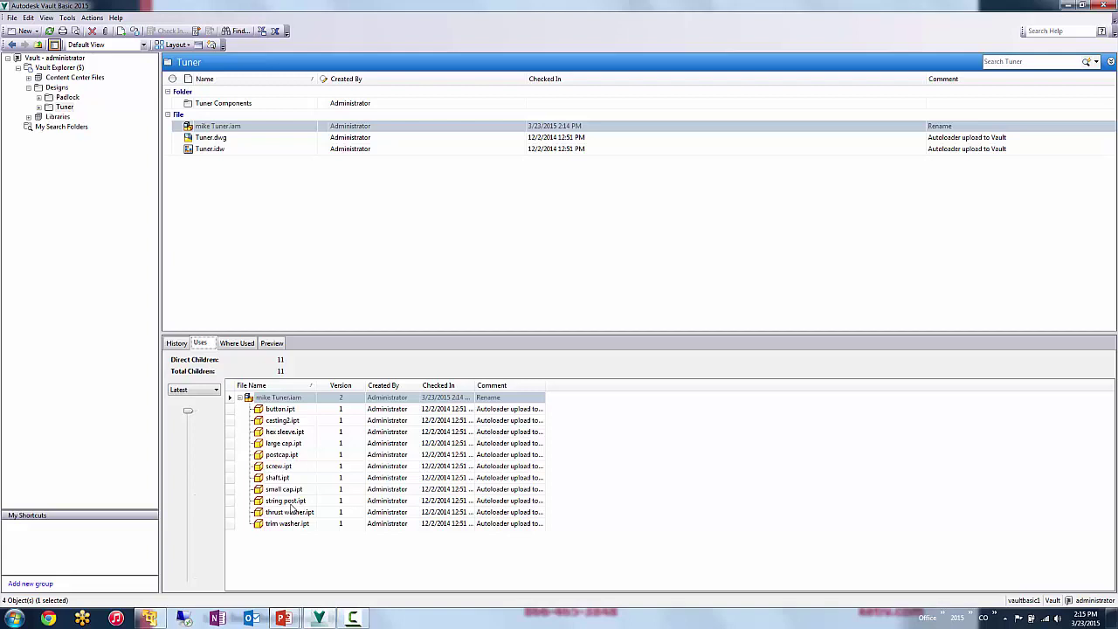
click(213, 137)
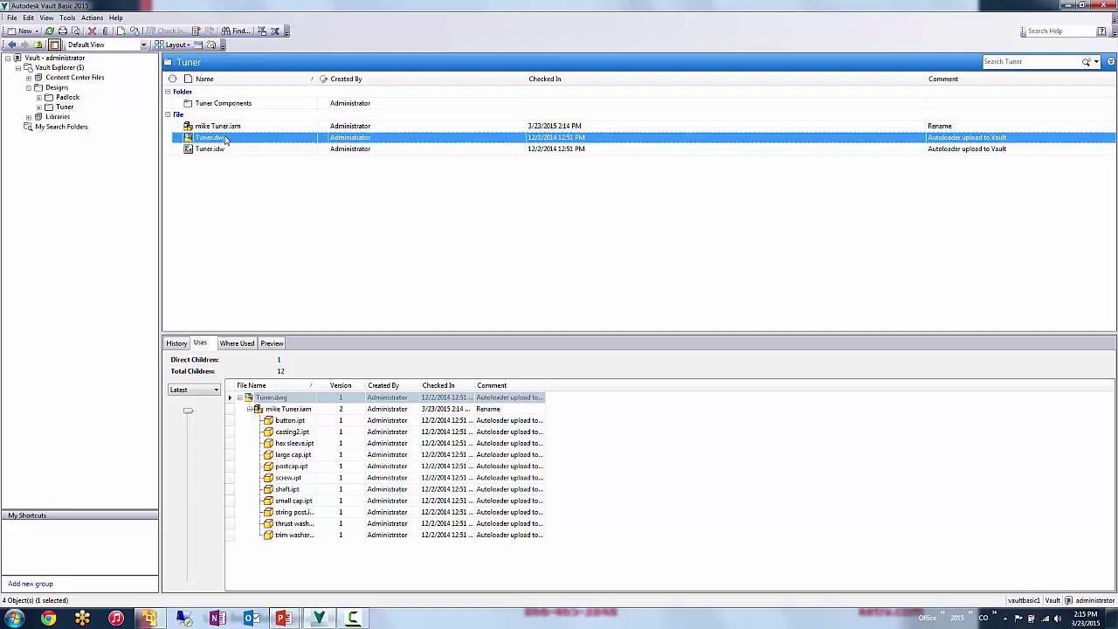
- Add Tuner.dwg and the Tuner folder to My Shortcuts
drag(225, 140, 44, 541)
click(66, 98)
click(41, 527)
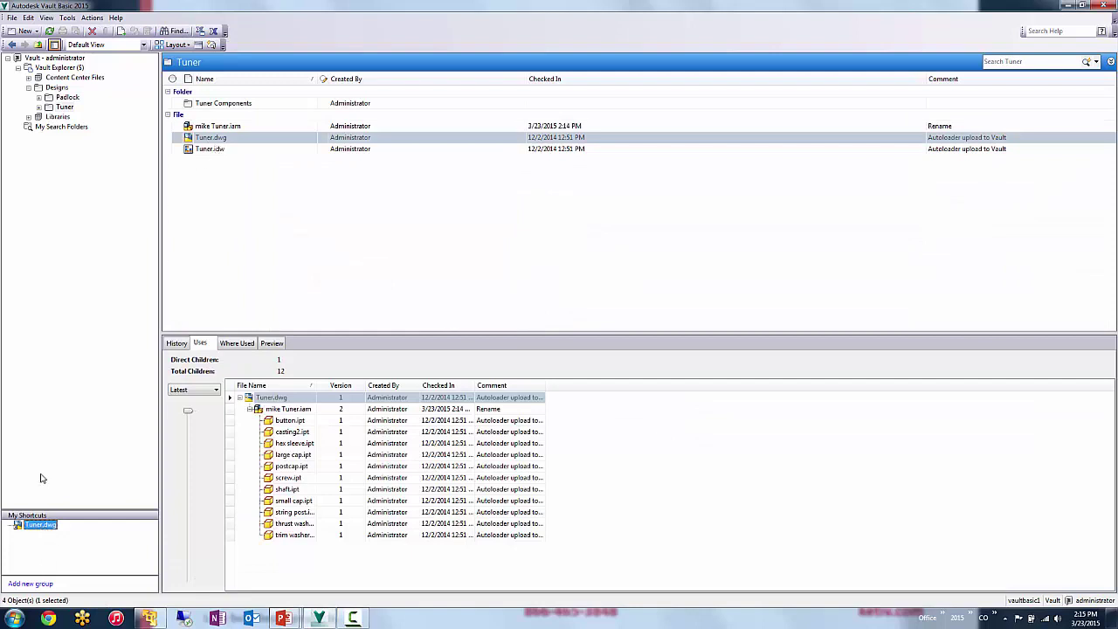
drag(66, 109, 73, 536)
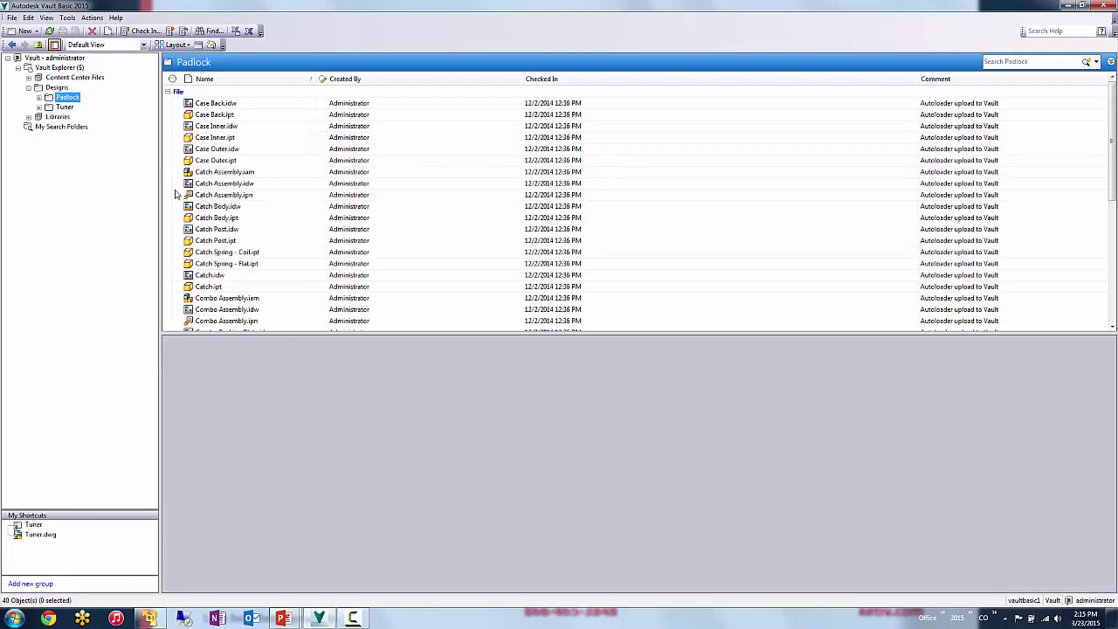
- Back in the Tuner folder, view the renamed assembly's 11 child parts and version 2 preview
click(67, 96)
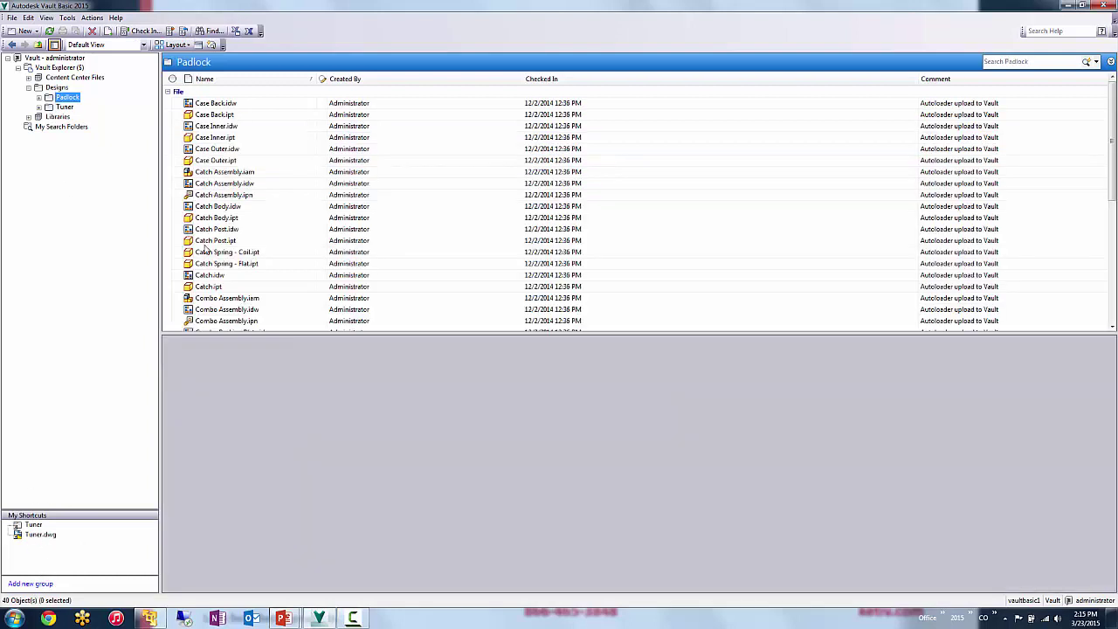
click(64, 107)
click(212, 139)
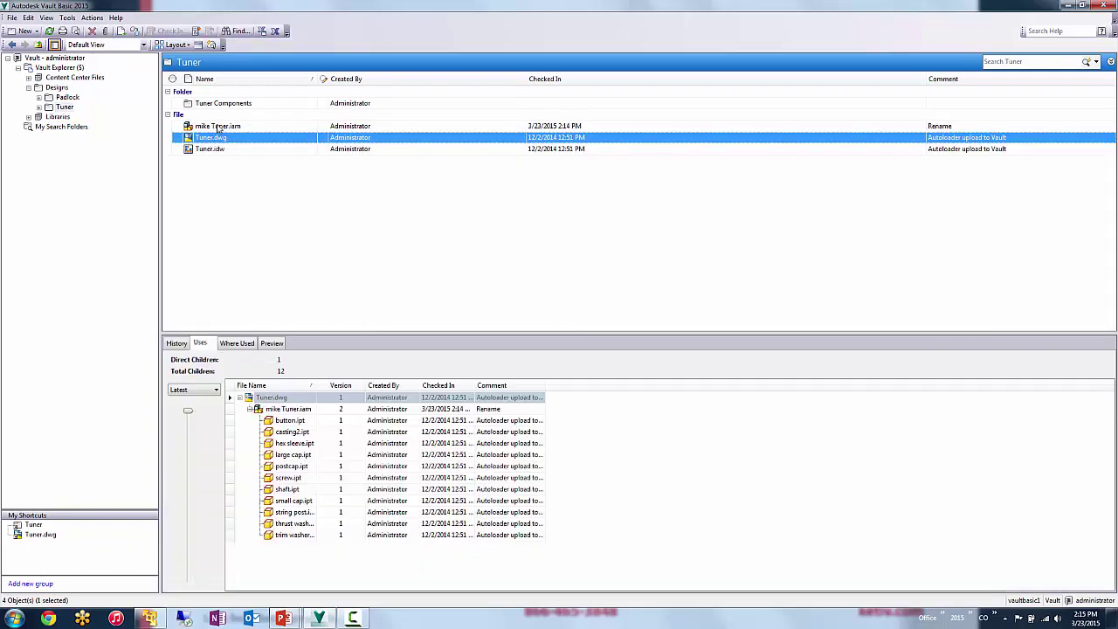
click(217, 128)
click(271, 342)
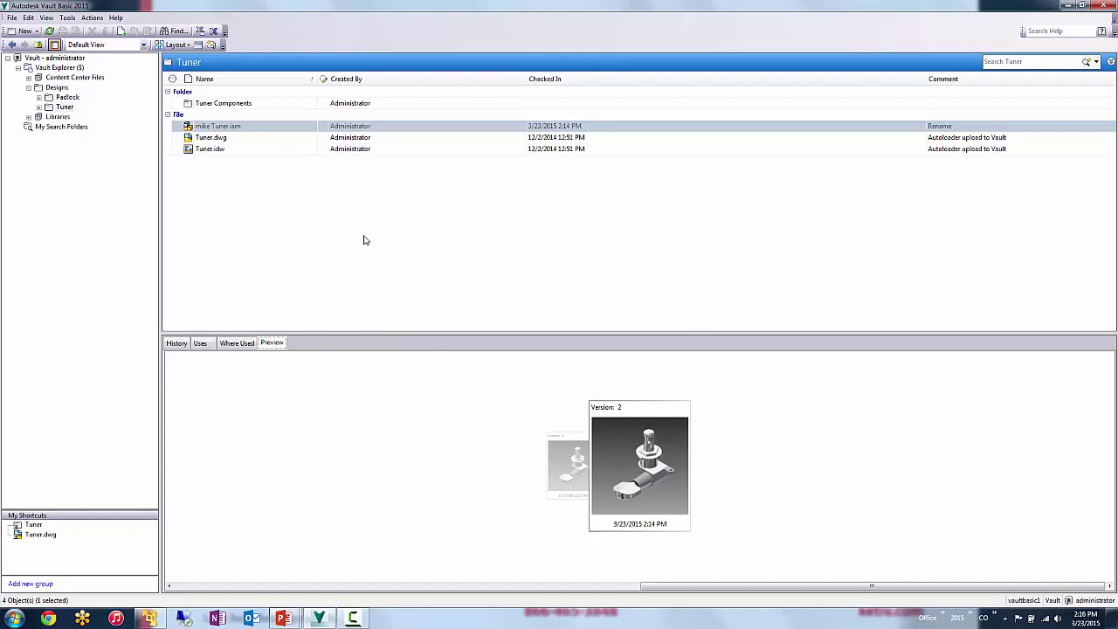
- Start Copy Design on mike Tuner.iam, reusing button.ipt and copying string post.ipt
right_click(248, 127)
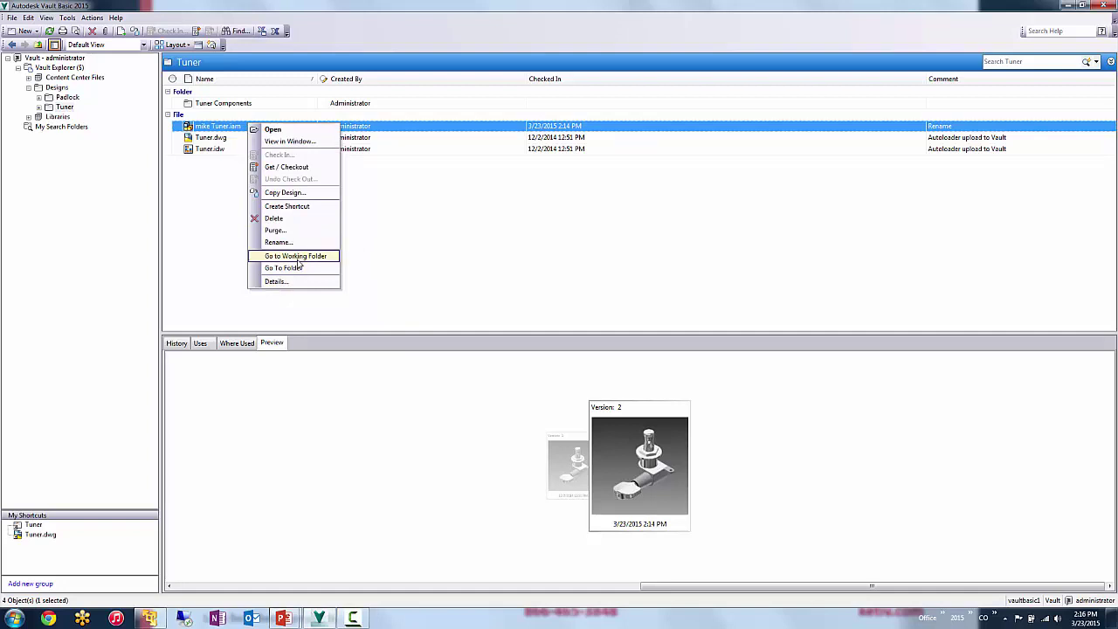
click(296, 192)
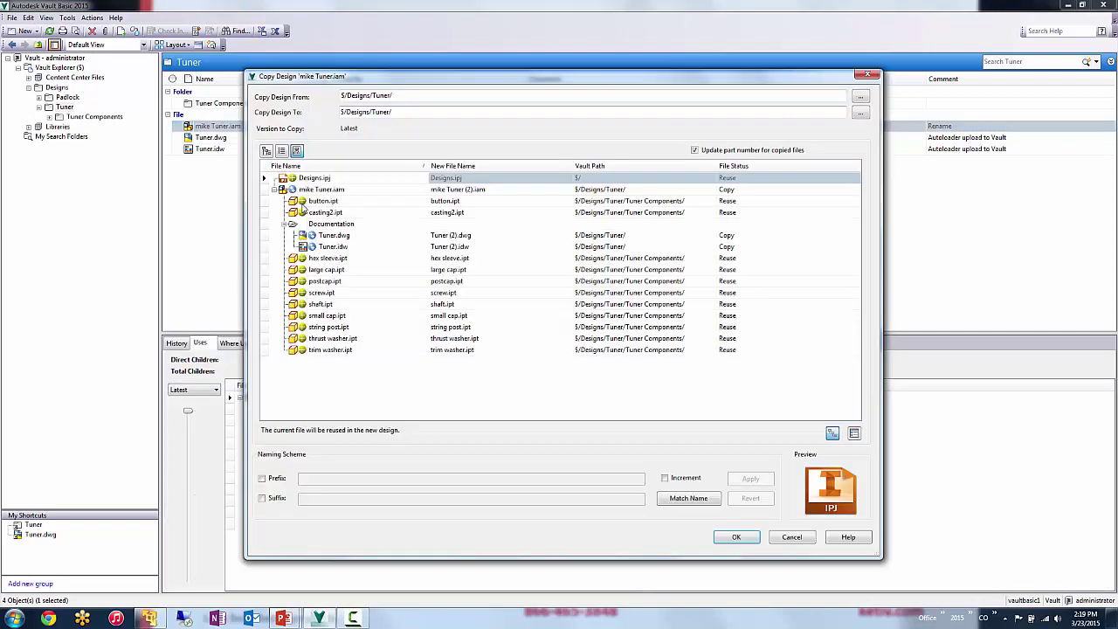
right_click(313, 202)
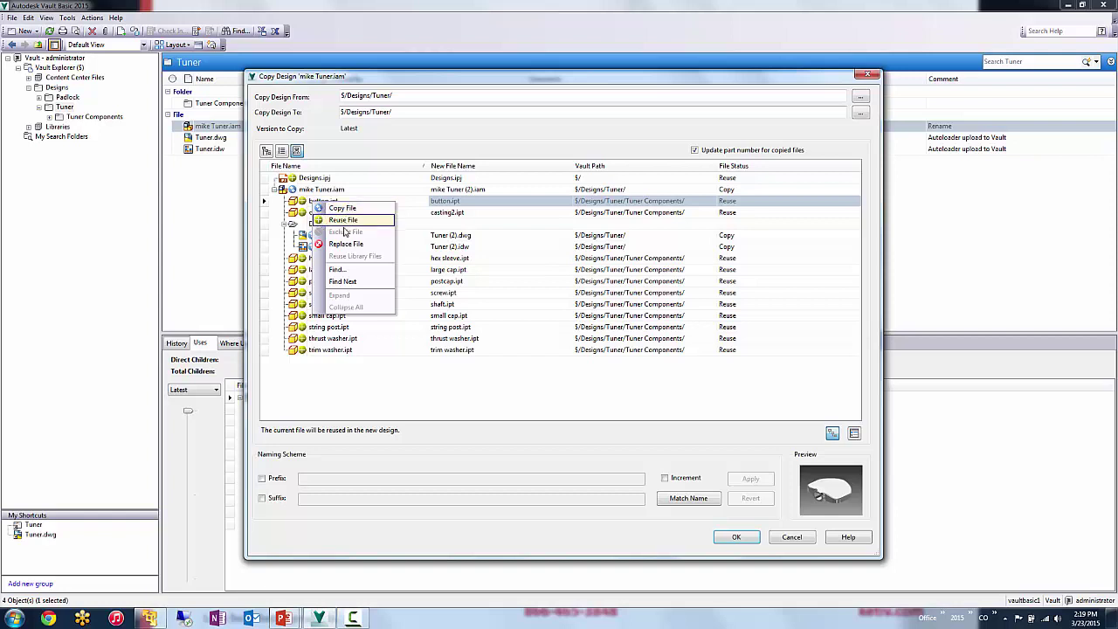
click(278, 402)
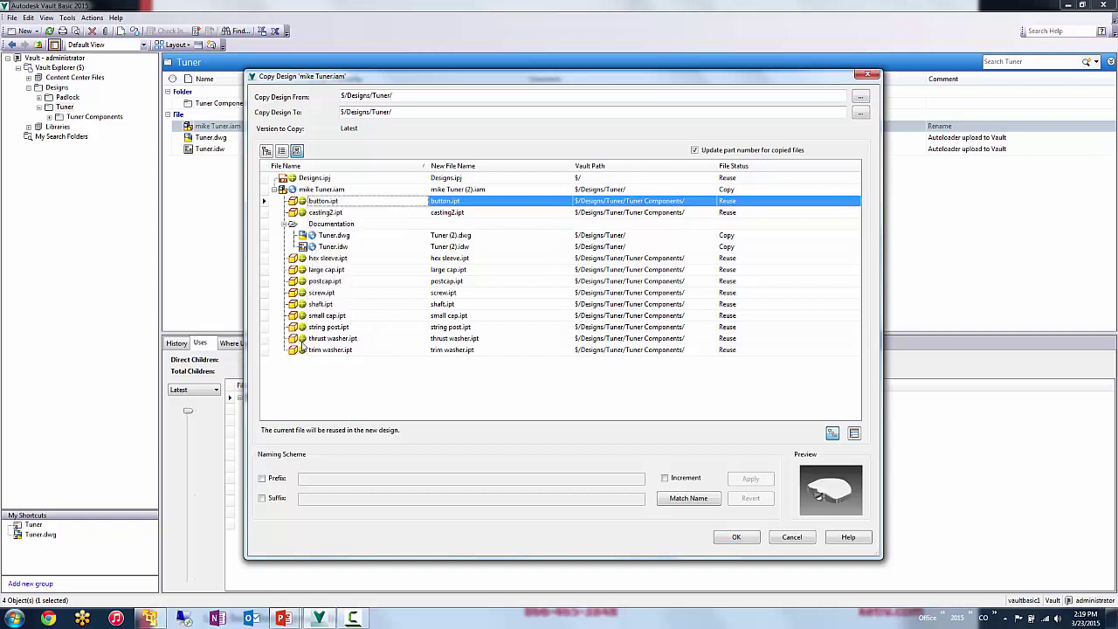
click(322, 329)
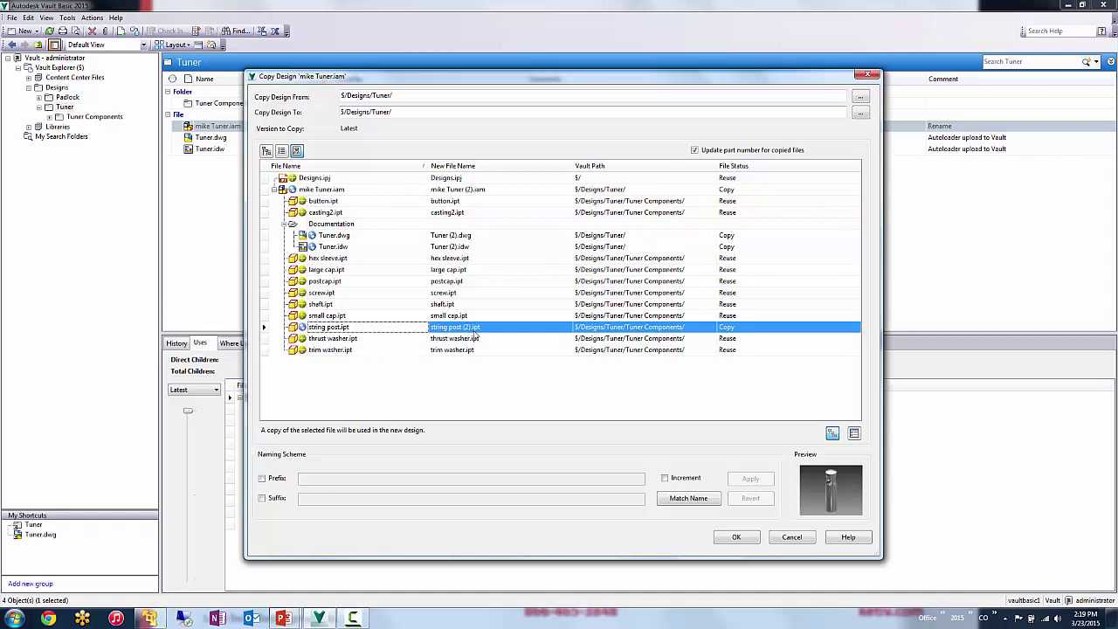
- Apply a -002 suffix to the copied file names and create the copy
double_click(473, 194)
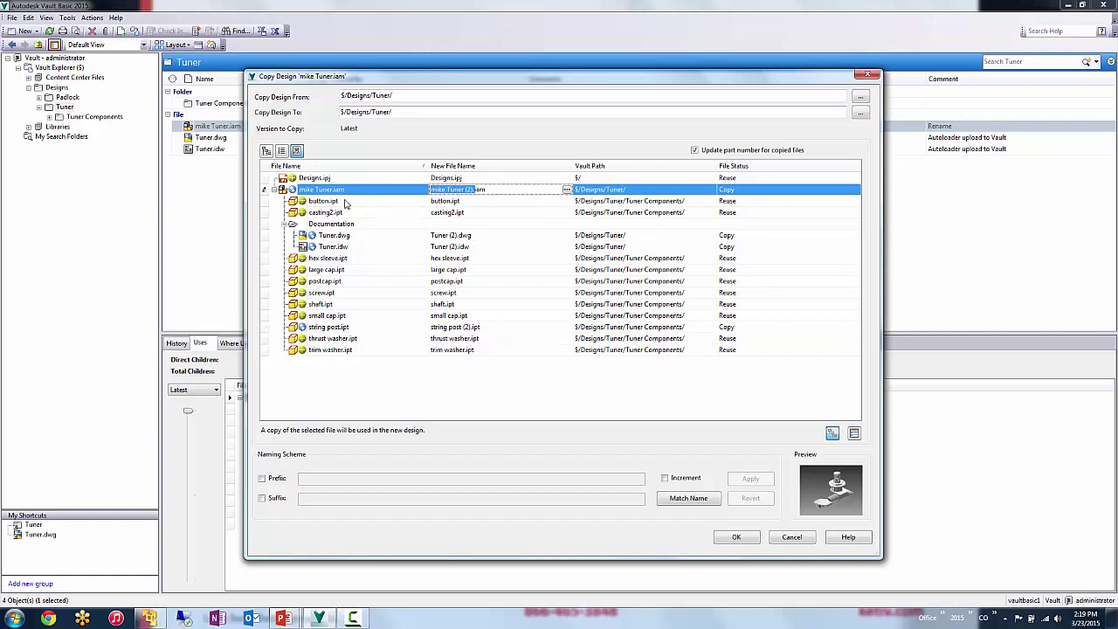
text(fgservs)
key(Escape)
click(261, 498)
click(337, 499)
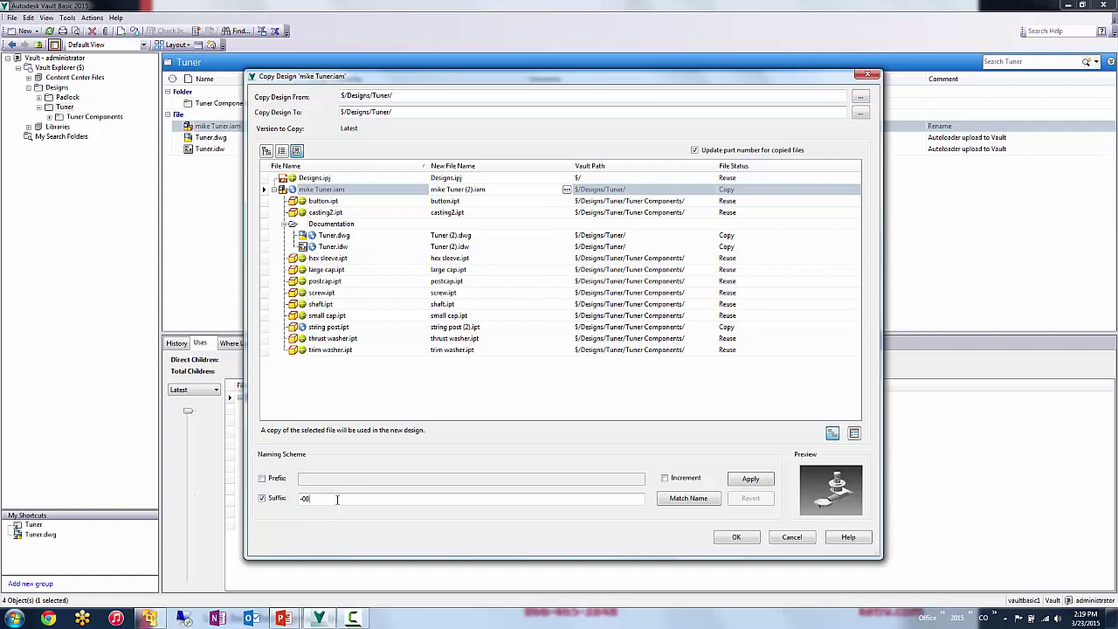
click(750, 478)
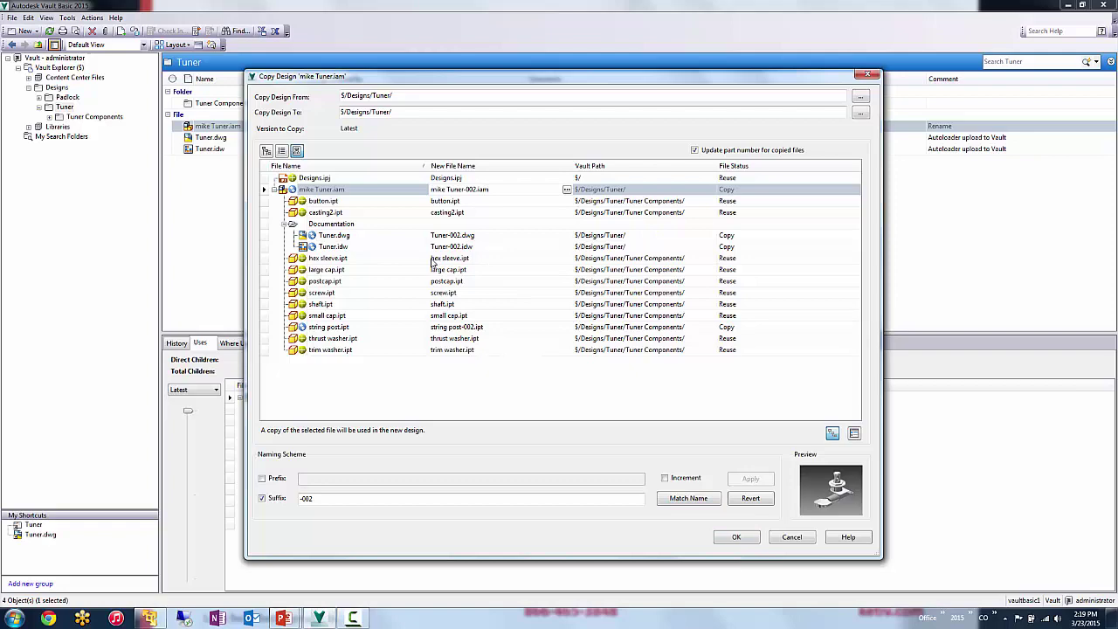
click(733, 537)
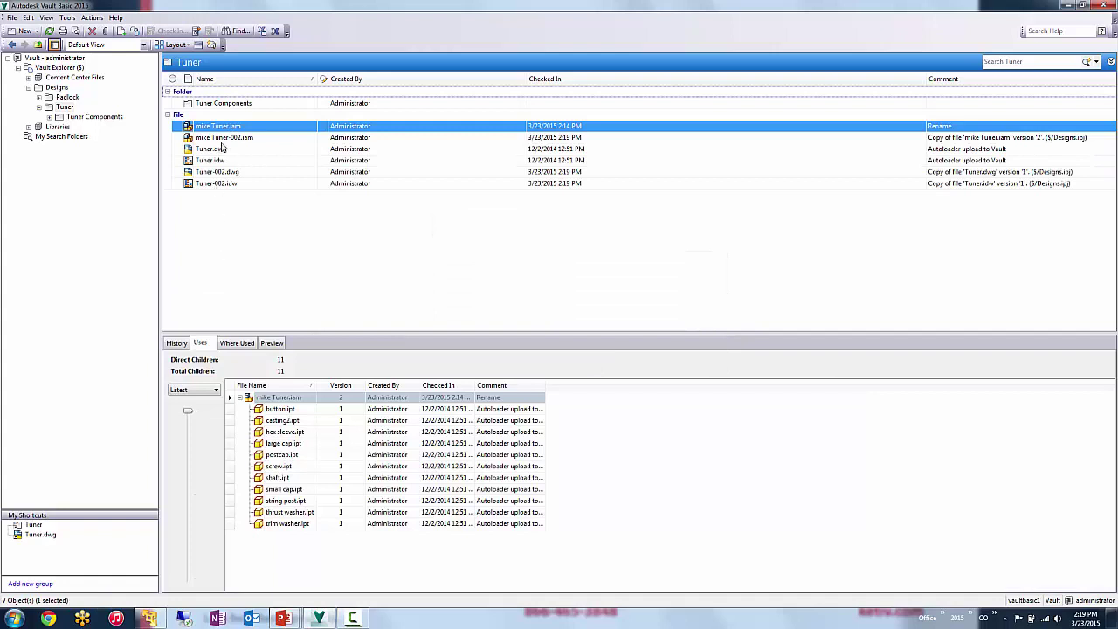
- Compare the 11 parts used by mike Tuner-002.iam with the original mike Tuner.iam
click(228, 137)
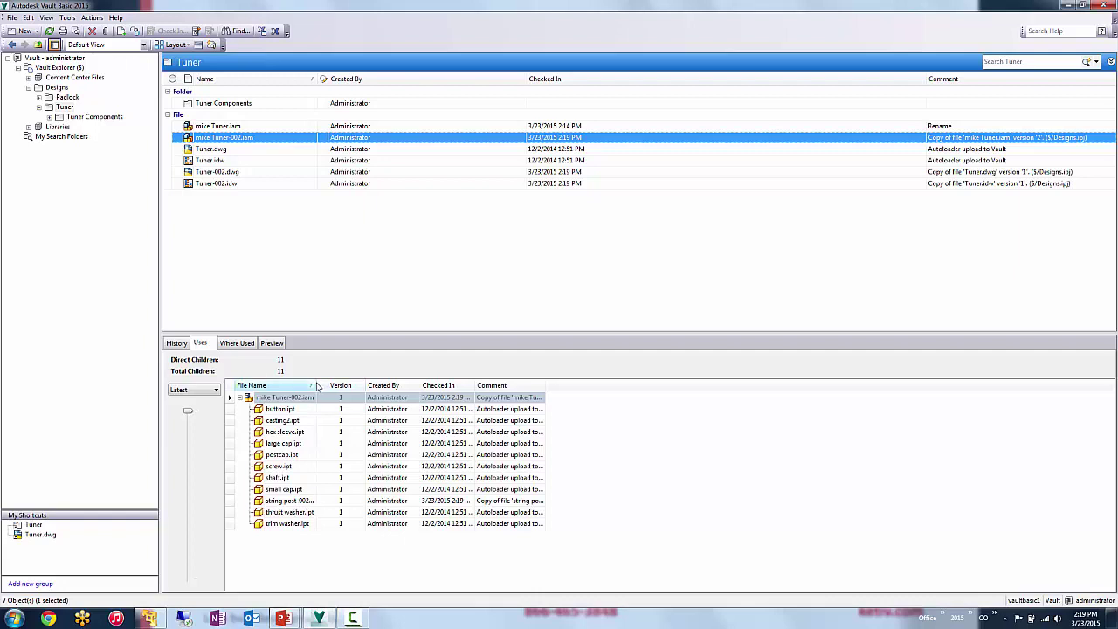
drag(317, 387, 374, 387)
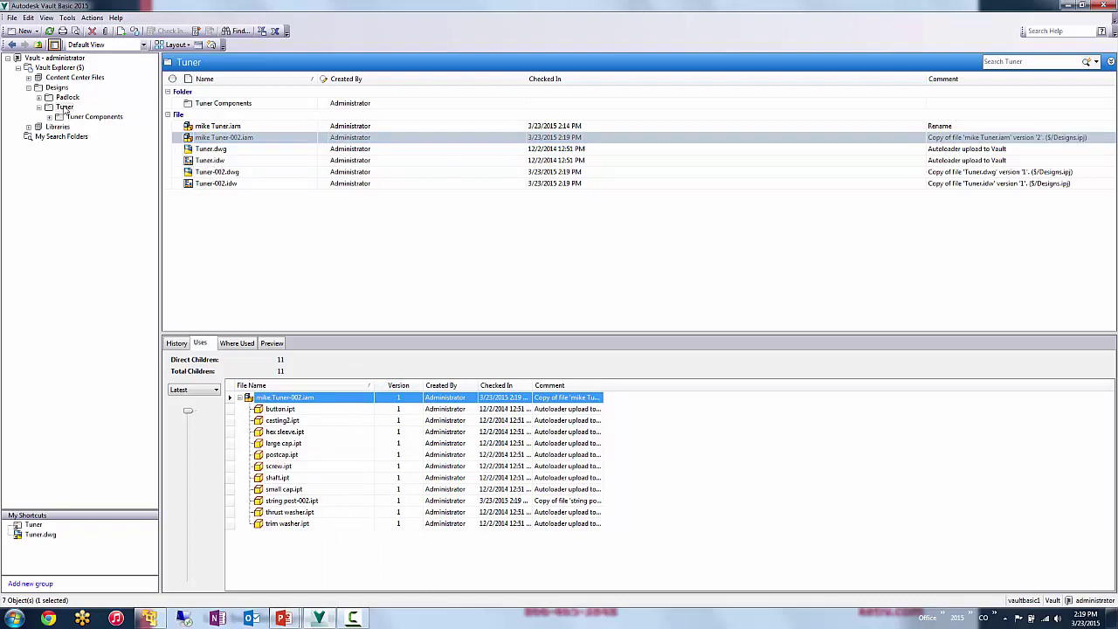
click(209, 140)
click(211, 129)
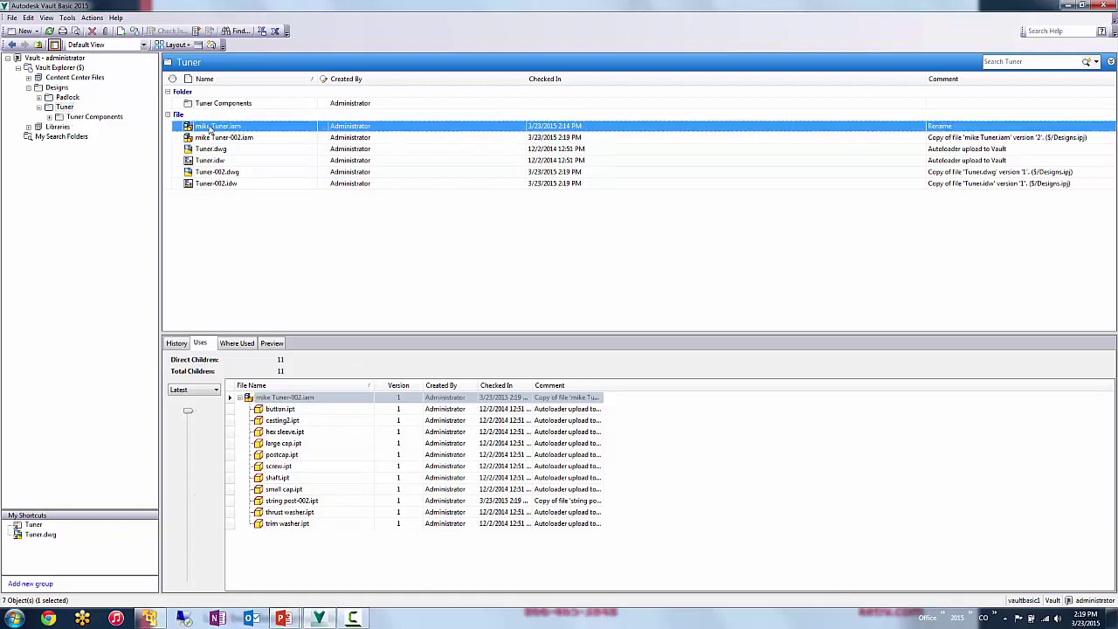
click(210, 140)
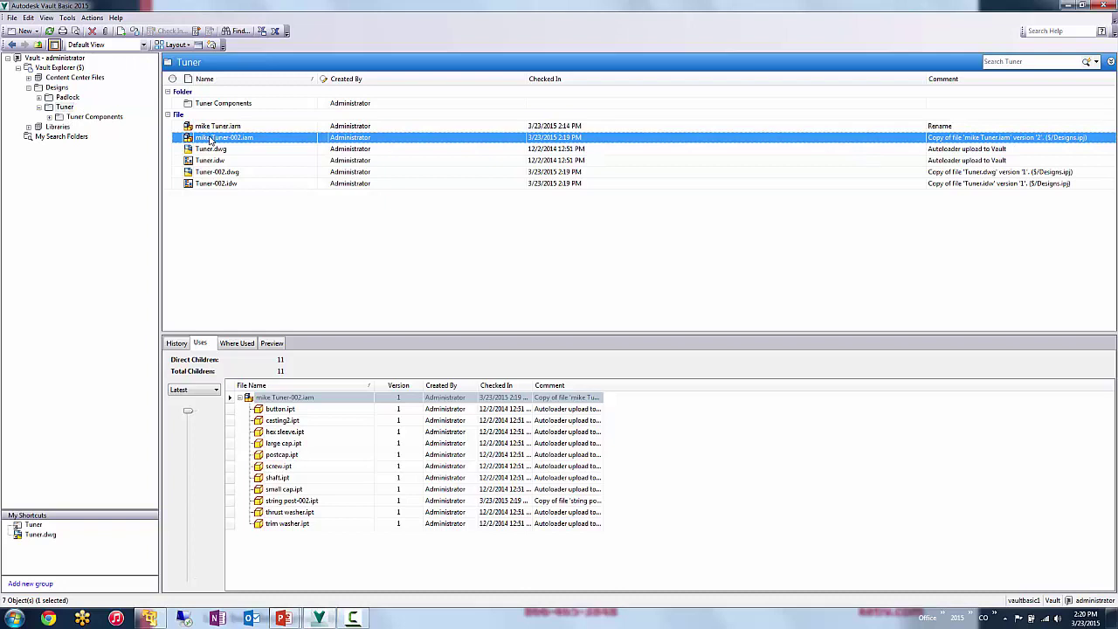
- Browse Tuner Components, then view Uses for Tuner.dwg and string post-002.ipt, which has zero children
click(210, 105)
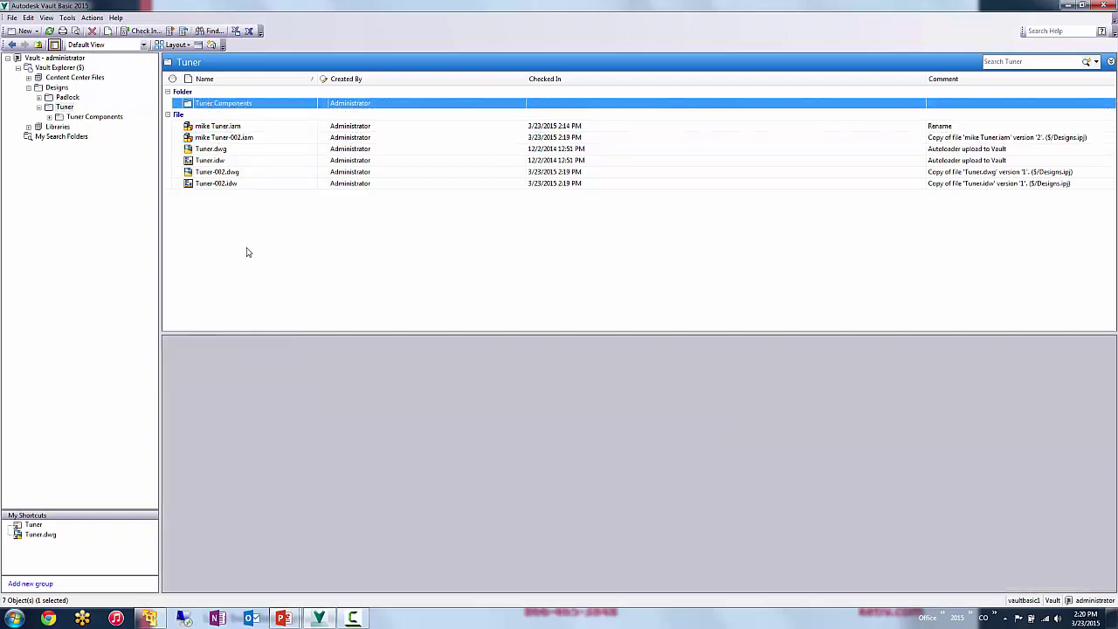
double_click(224, 105)
click(220, 219)
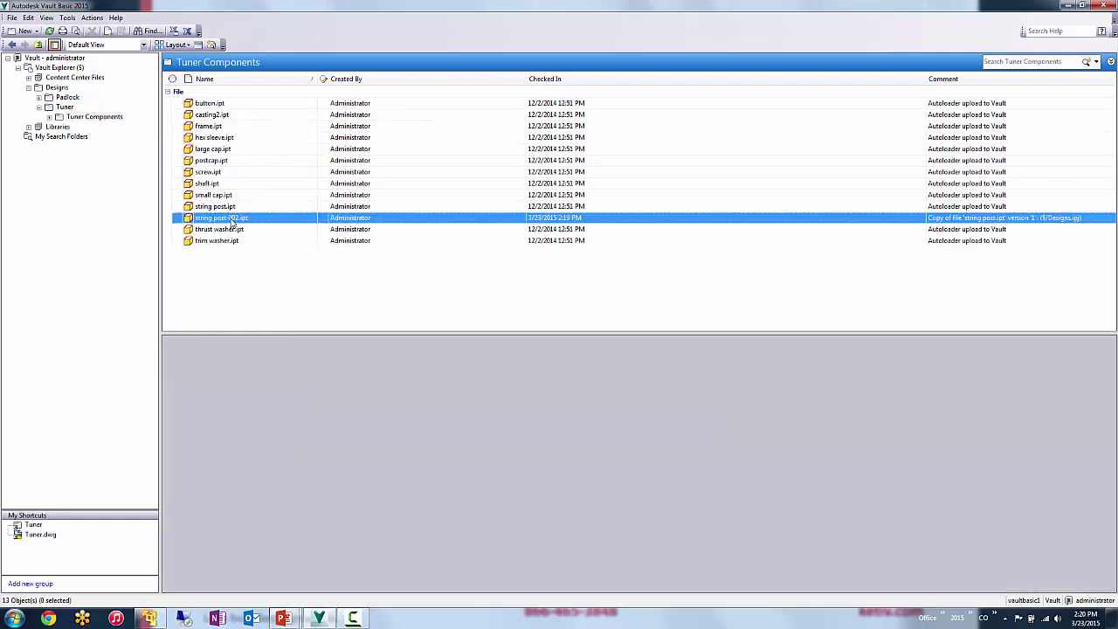
click(66, 107)
click(248, 160)
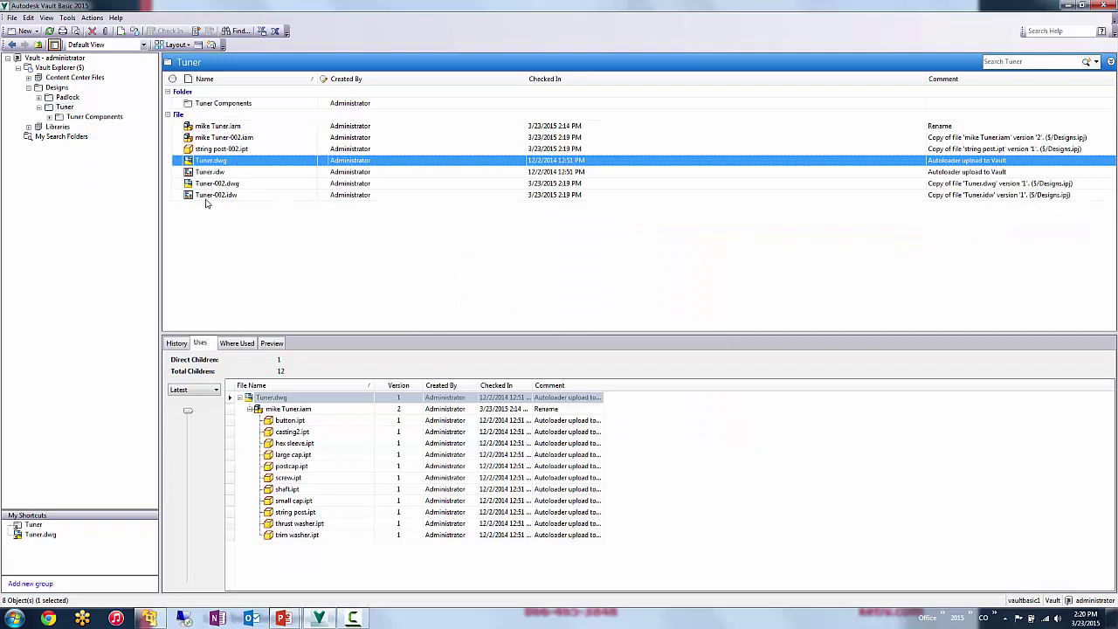
click(217, 148)
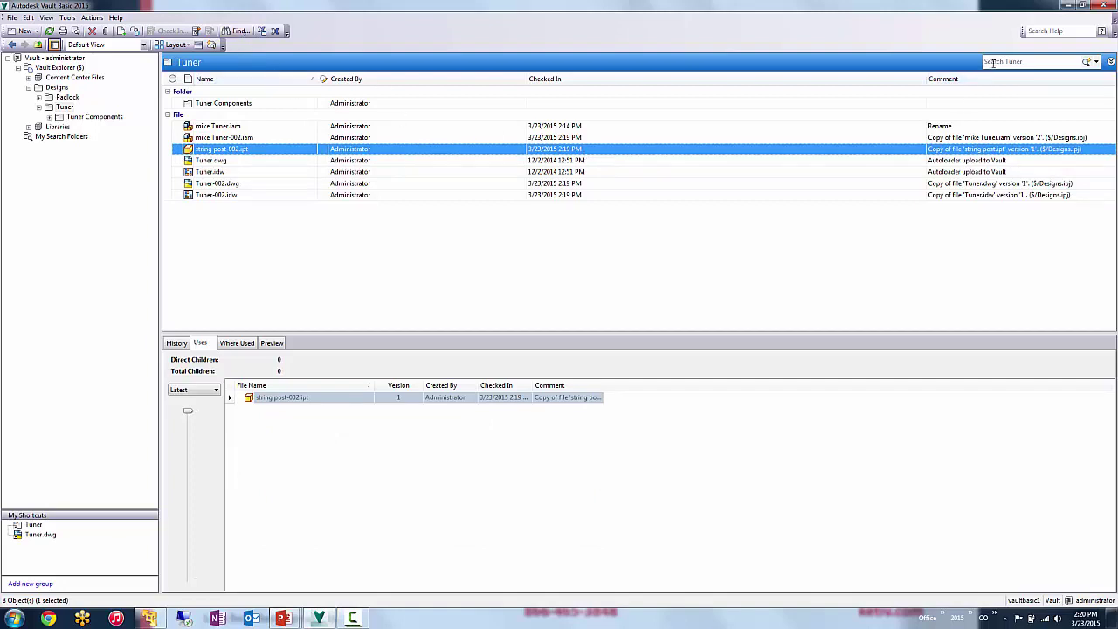
- Quick-search Designs for 'post', finding four files, then clear the search box
click(992, 63)
click(65, 87)
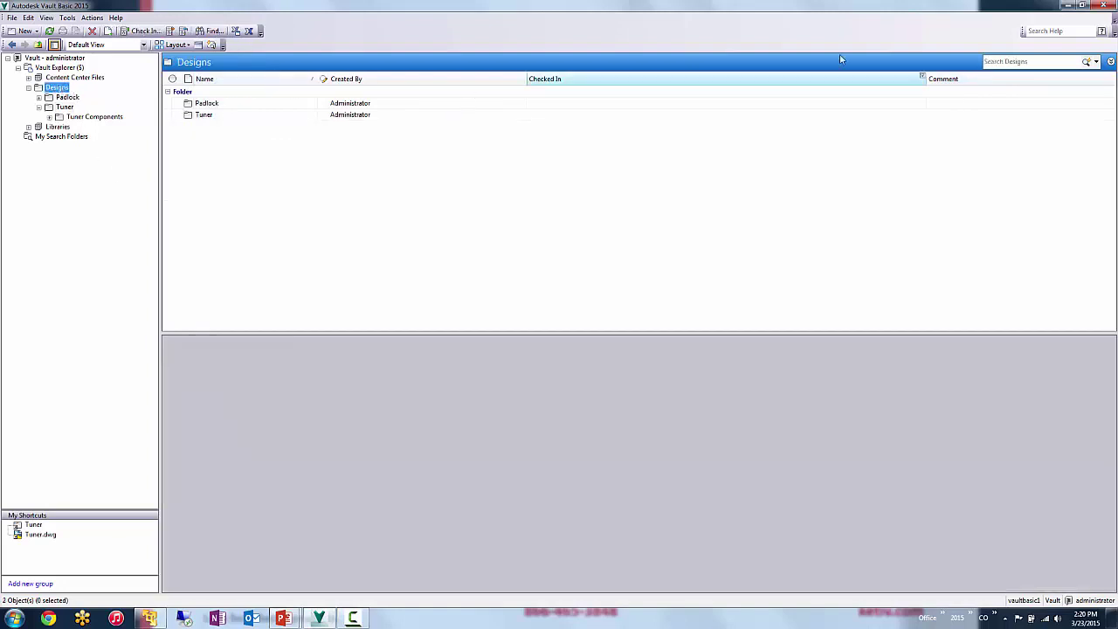
click(996, 61)
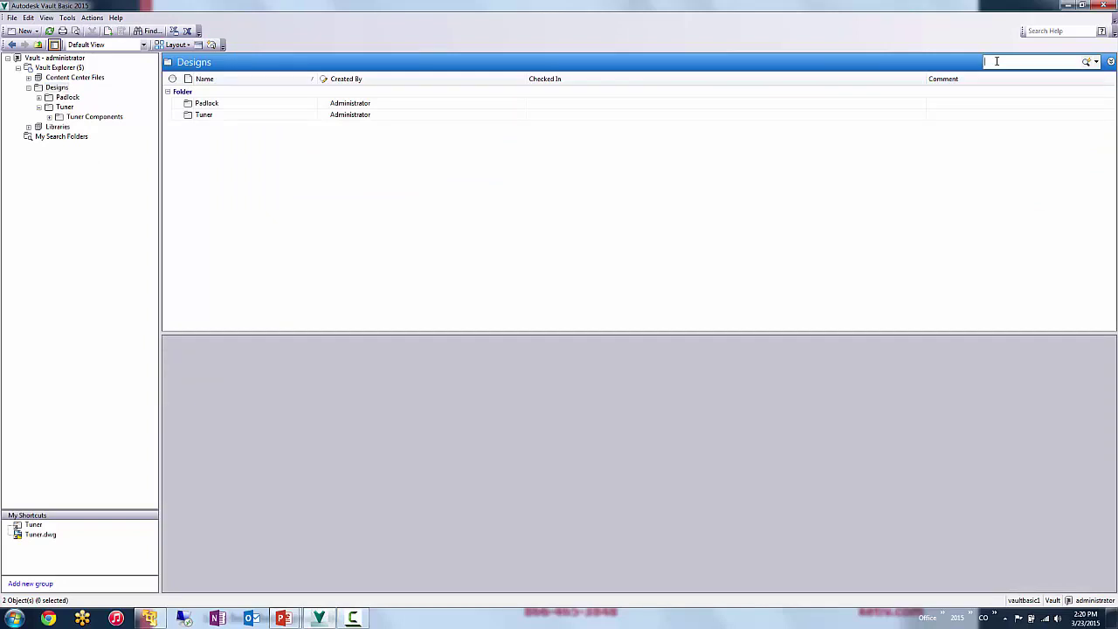
text(pad)
key(Return)
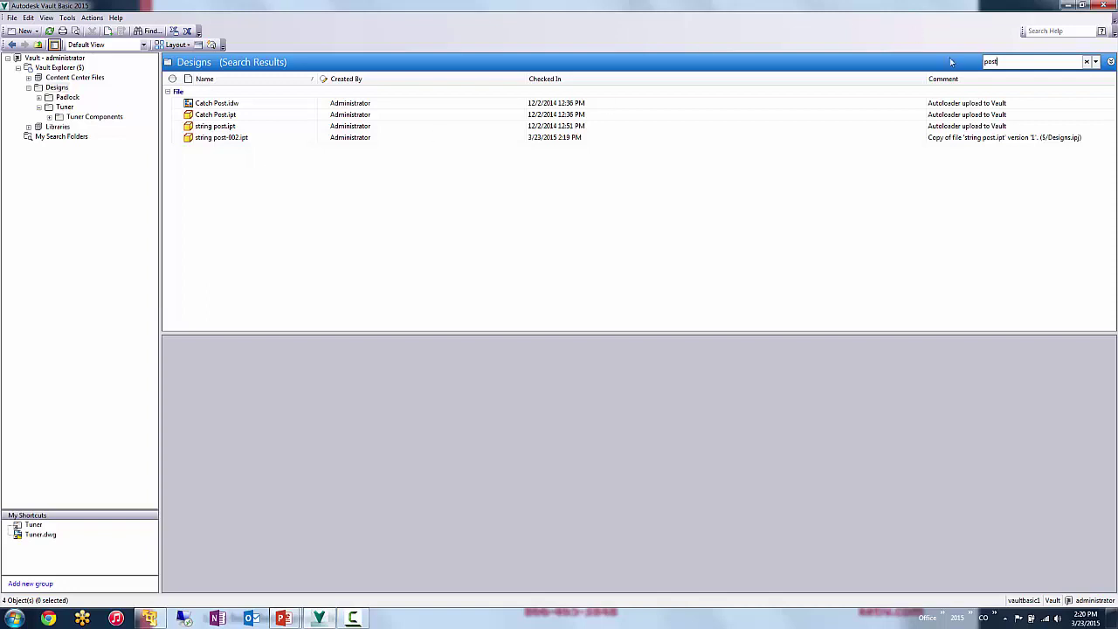
double_click(1014, 61)
key(BackSpace)
click(1086, 62)
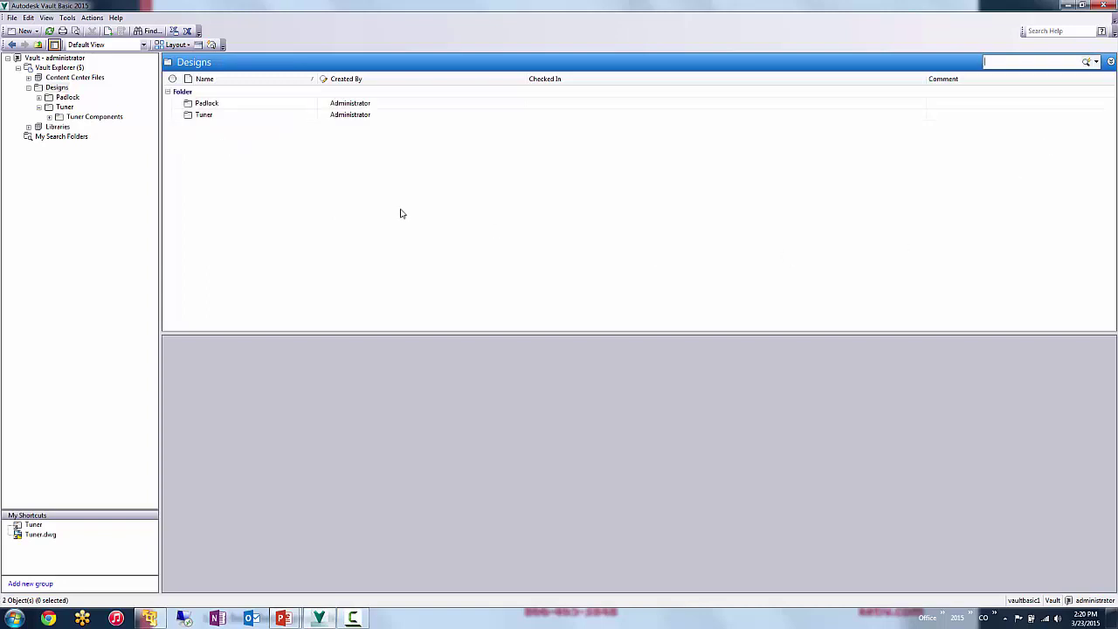
- In Find's Advanced tab, add the criterion File Name contains post
click(151, 32)
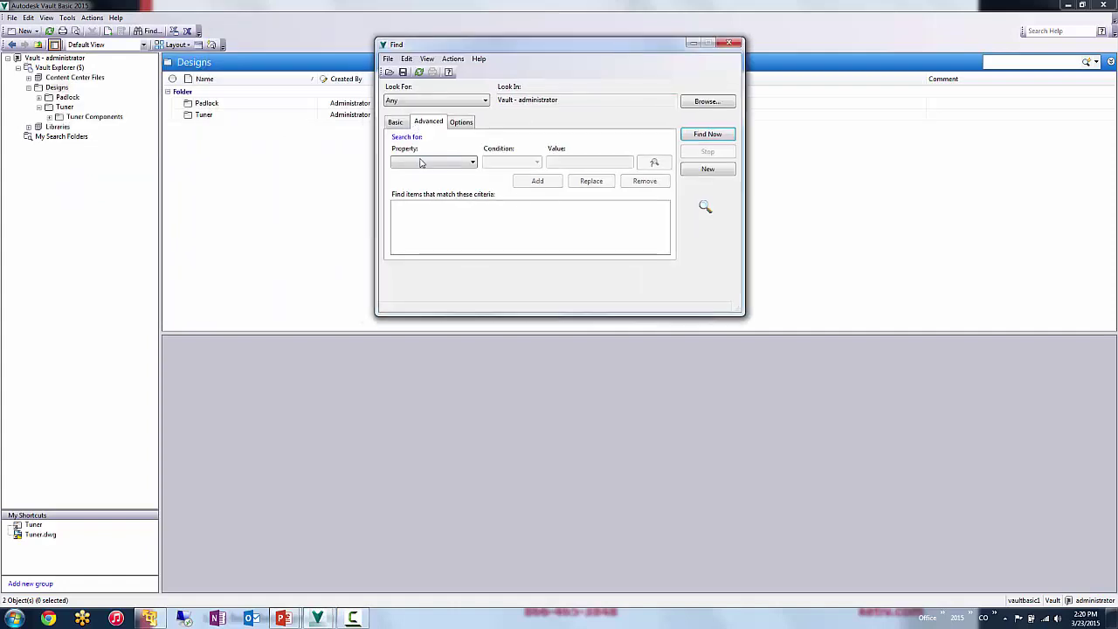
click(396, 123)
click(414, 162)
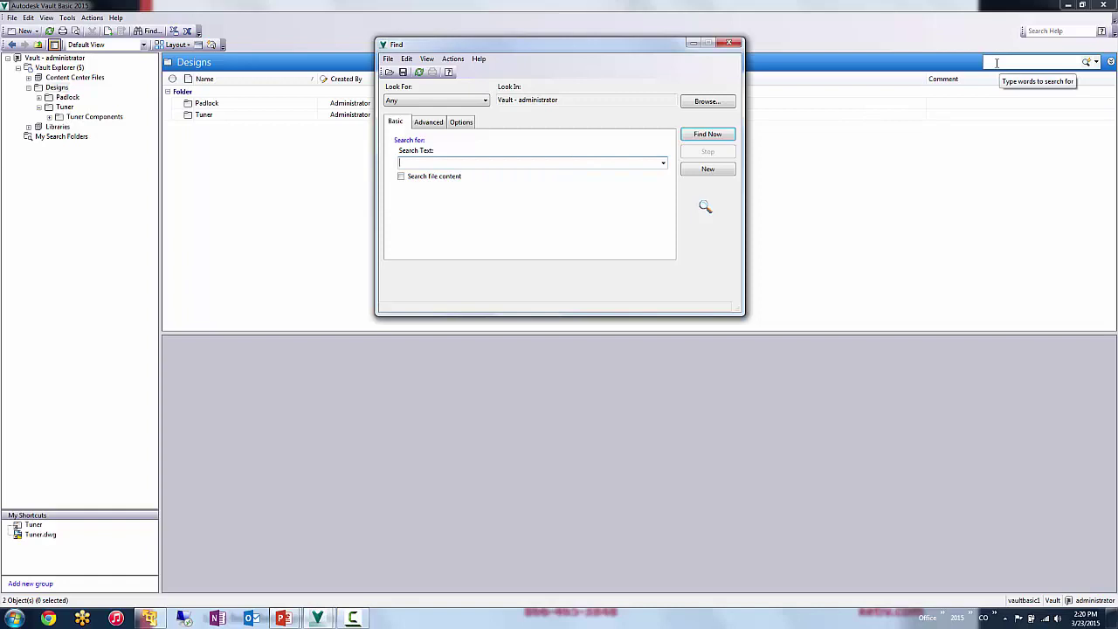
click(433, 122)
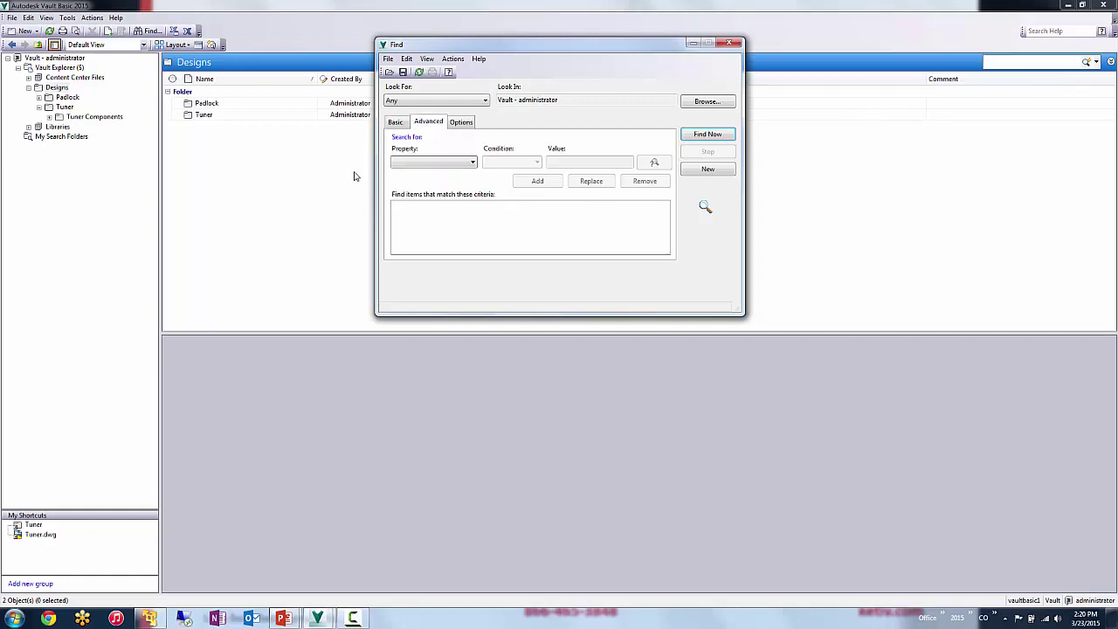
click(437, 164)
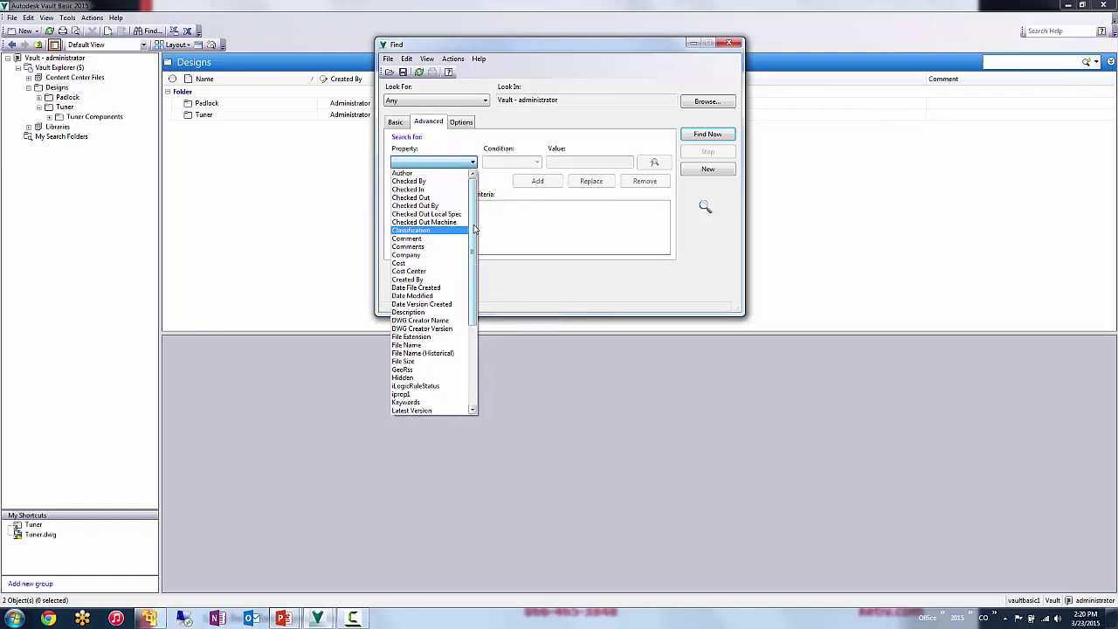
scroll(468, 275, down, 2)
scroll(468, 274, down, 3)
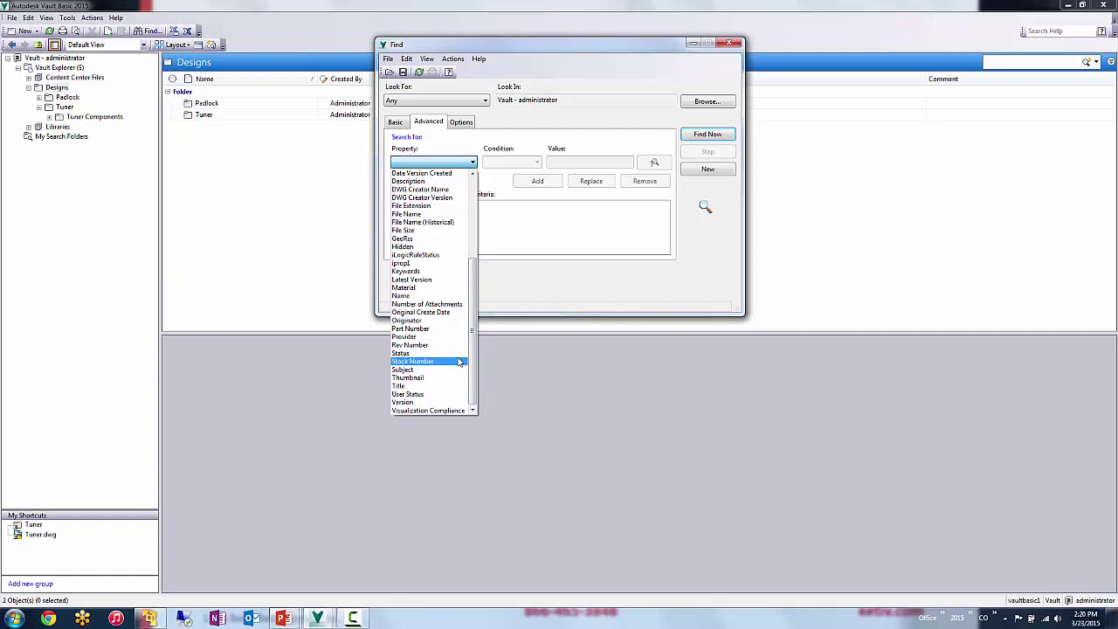
click(441, 214)
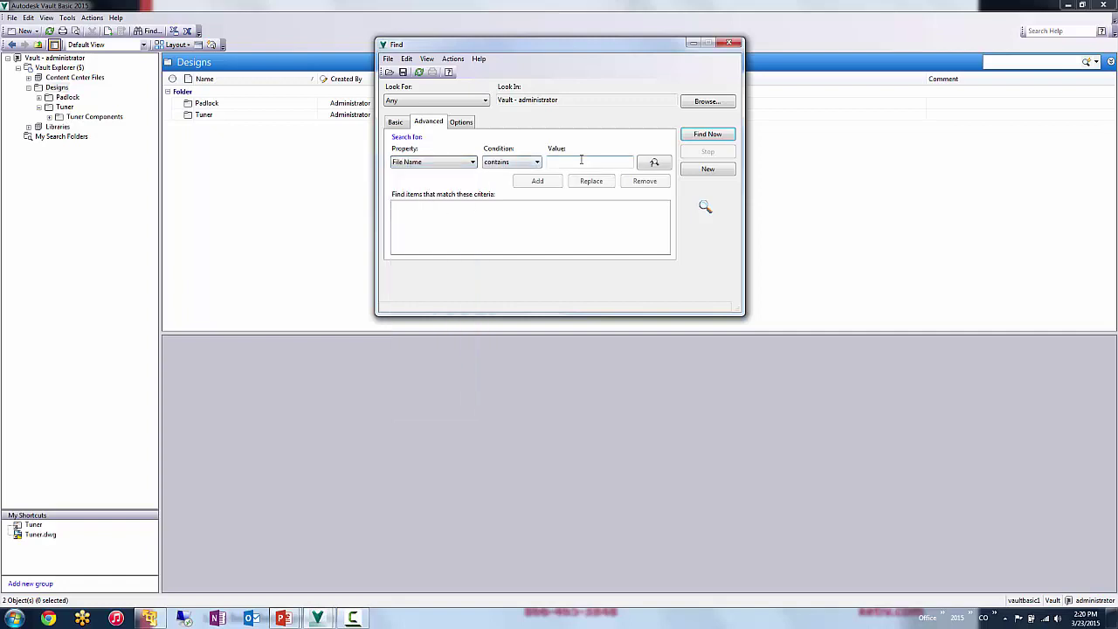
click(581, 160)
text(post)
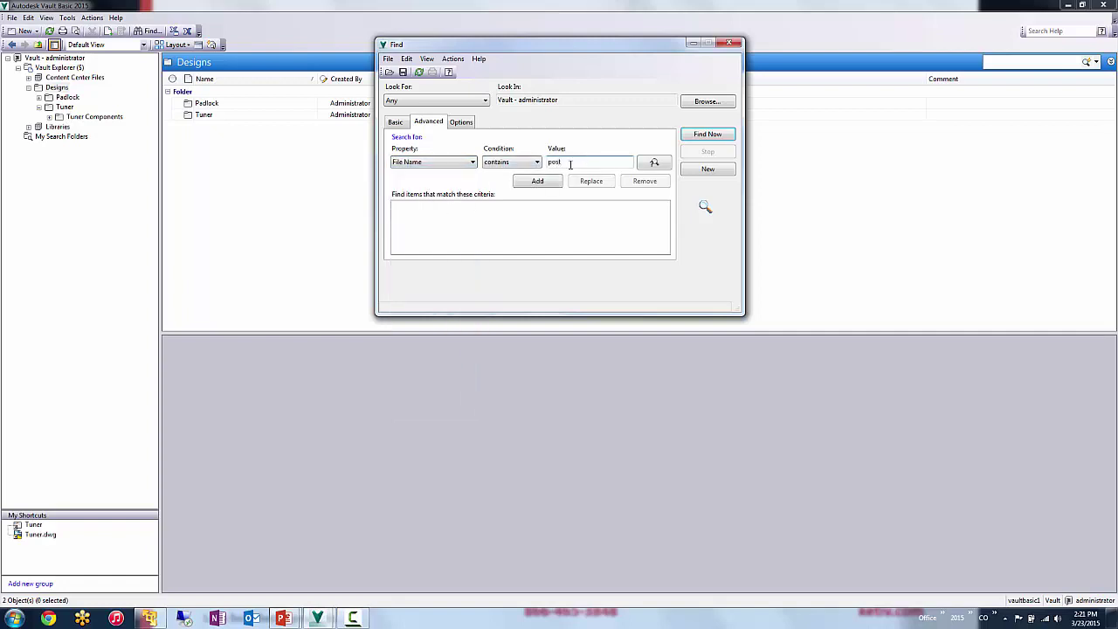
click(537, 181)
- Add Description contains post and run the search, returning Catch Post.ipt
click(472, 163)
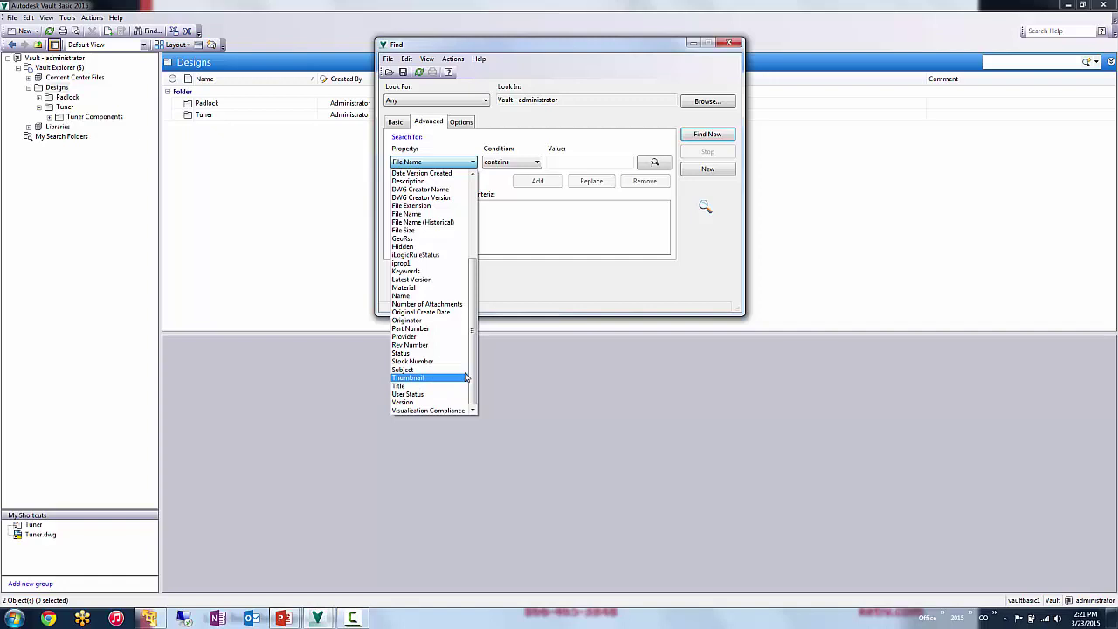
drag(470, 344, 483, 275)
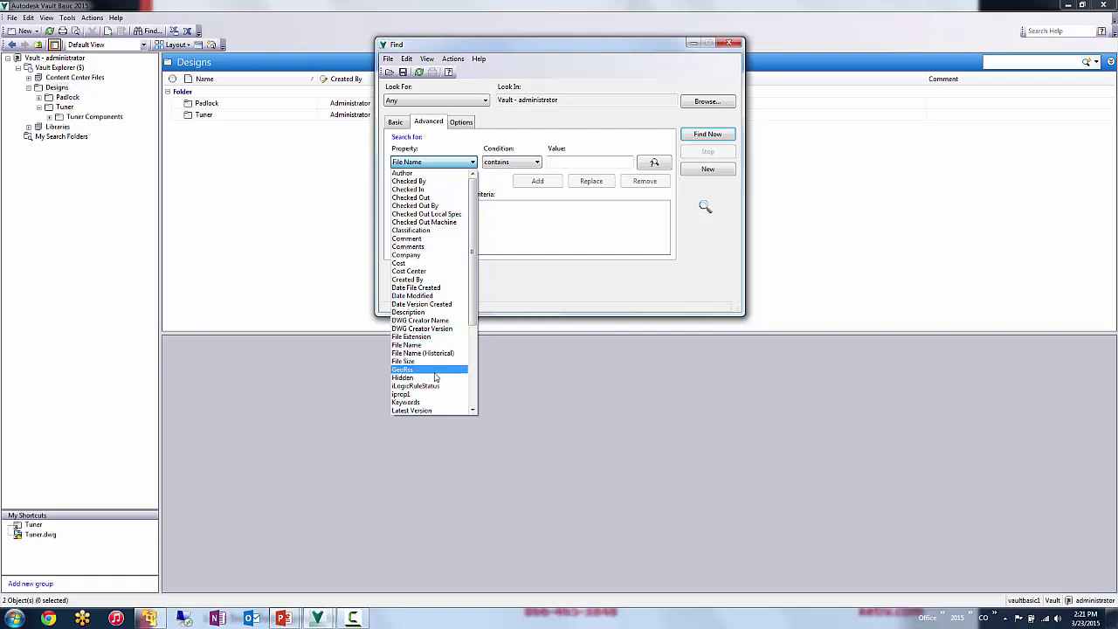
click(444, 312)
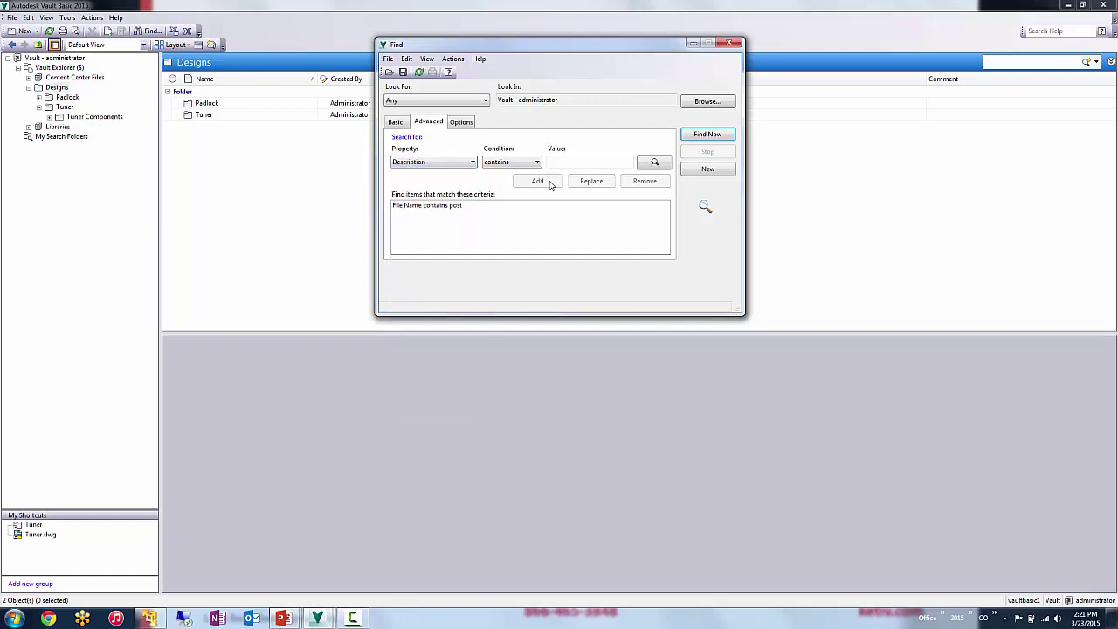
click(561, 161)
text(post)
click(537, 179)
click(707, 133)
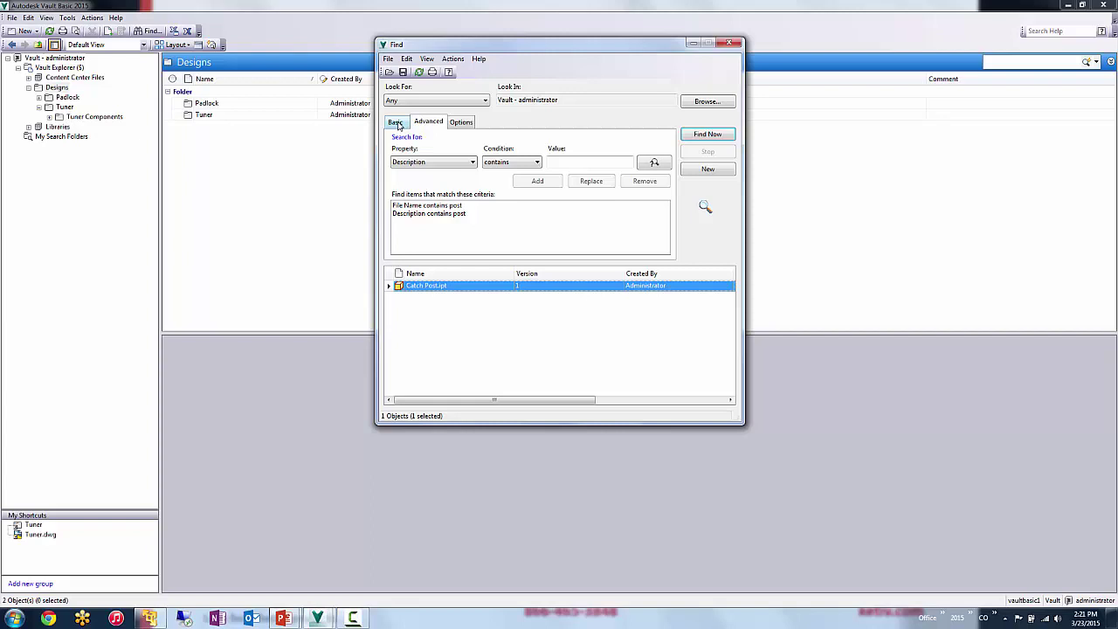
- Build a Find search with the criterion Checked Out By contains 'administrator'
click(728, 43)
click(148, 31)
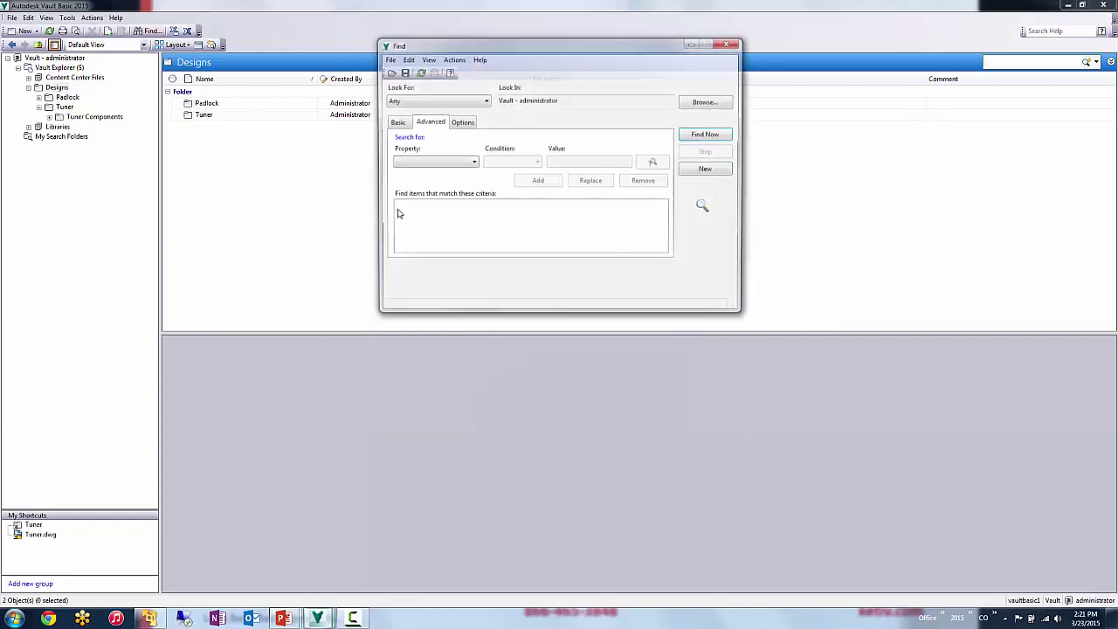
click(441, 163)
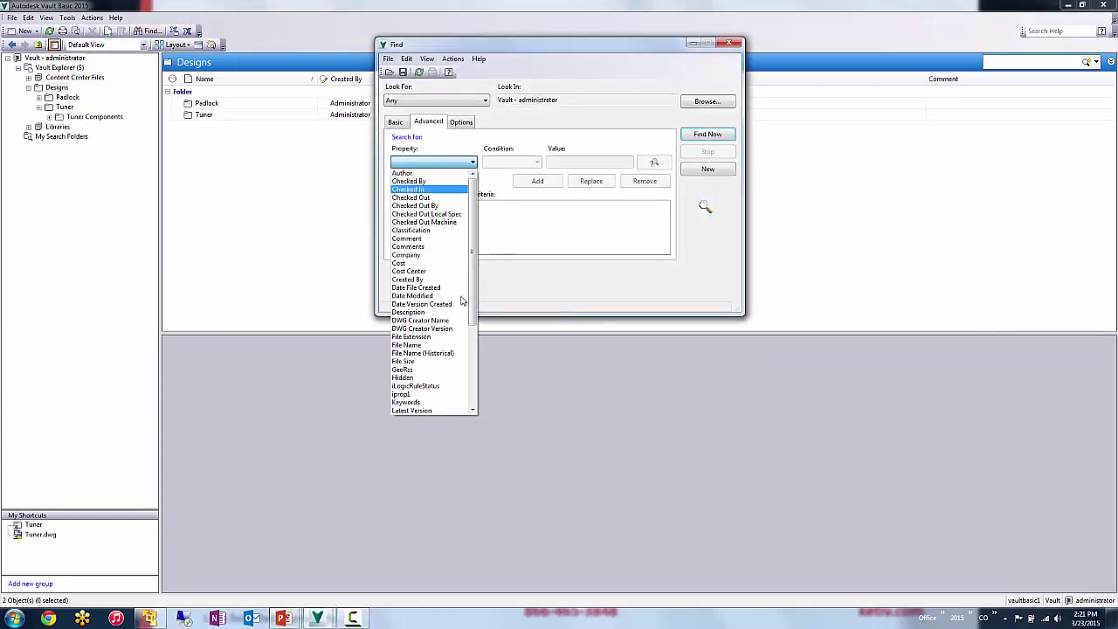
click(450, 205)
click(564, 161)
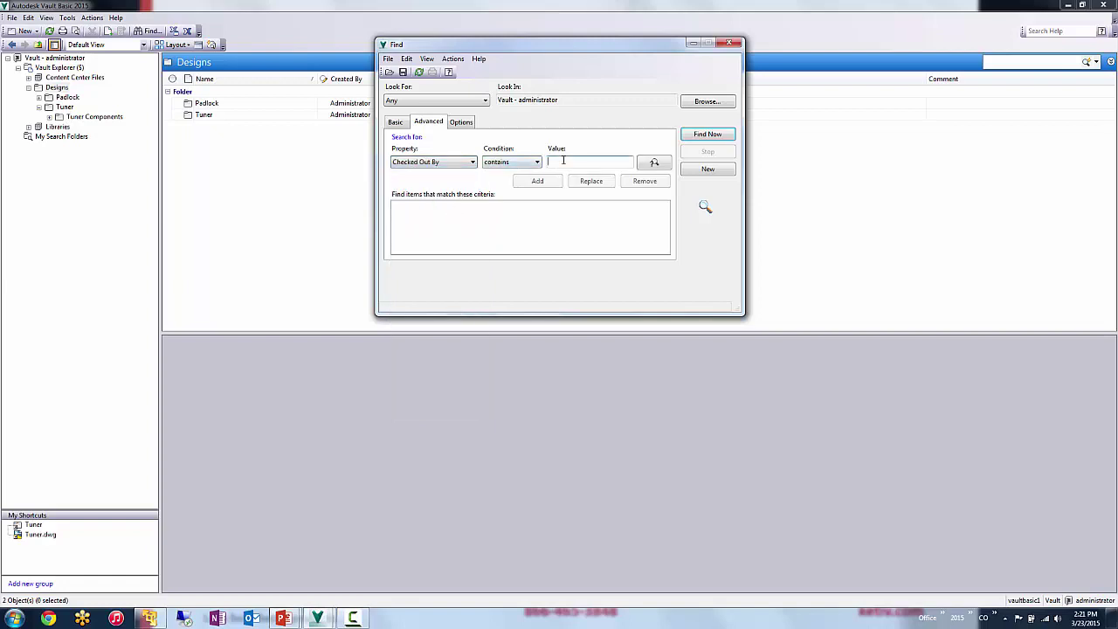
text(administrator)
click(538, 182)
- Save the search as the folder 'checked out by me' and close Find
click(402, 72)
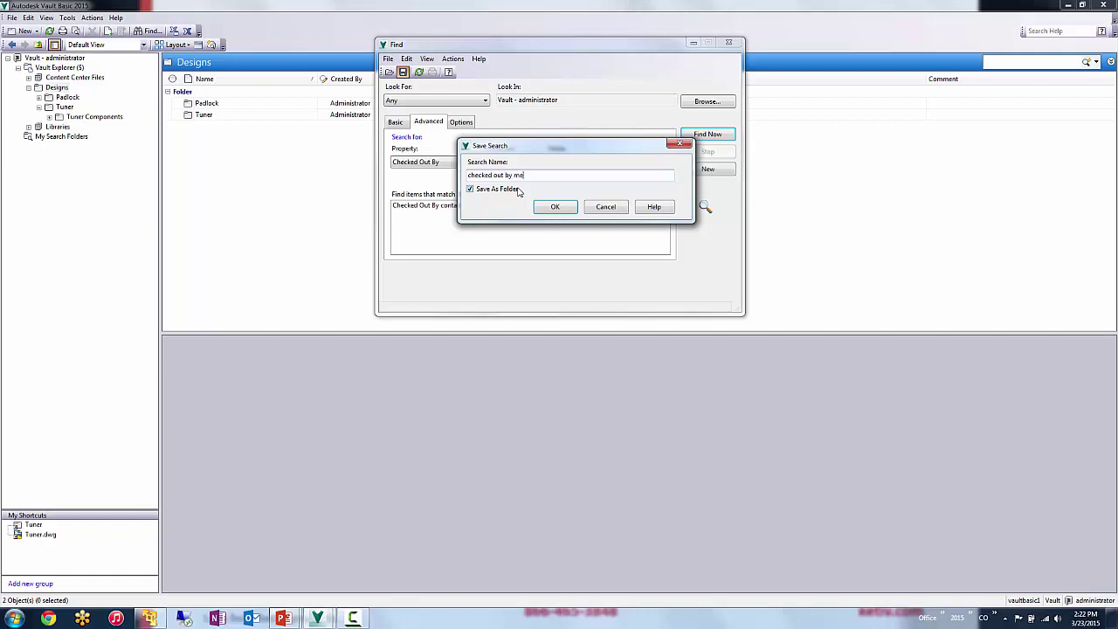
click(555, 206)
click(554, 207)
click(78, 145)
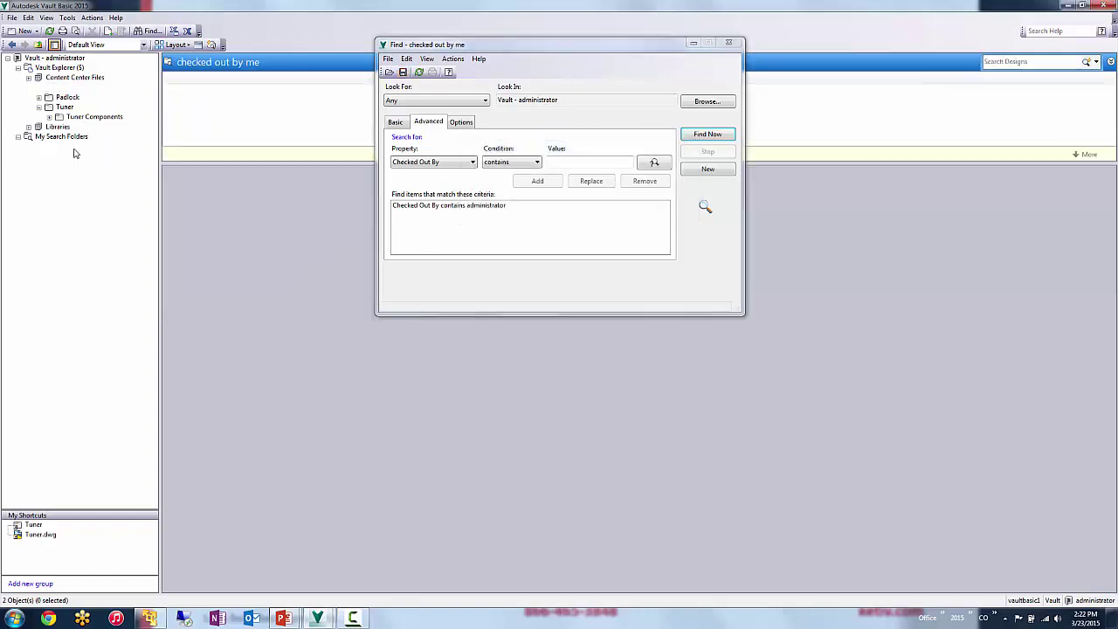
click(728, 42)
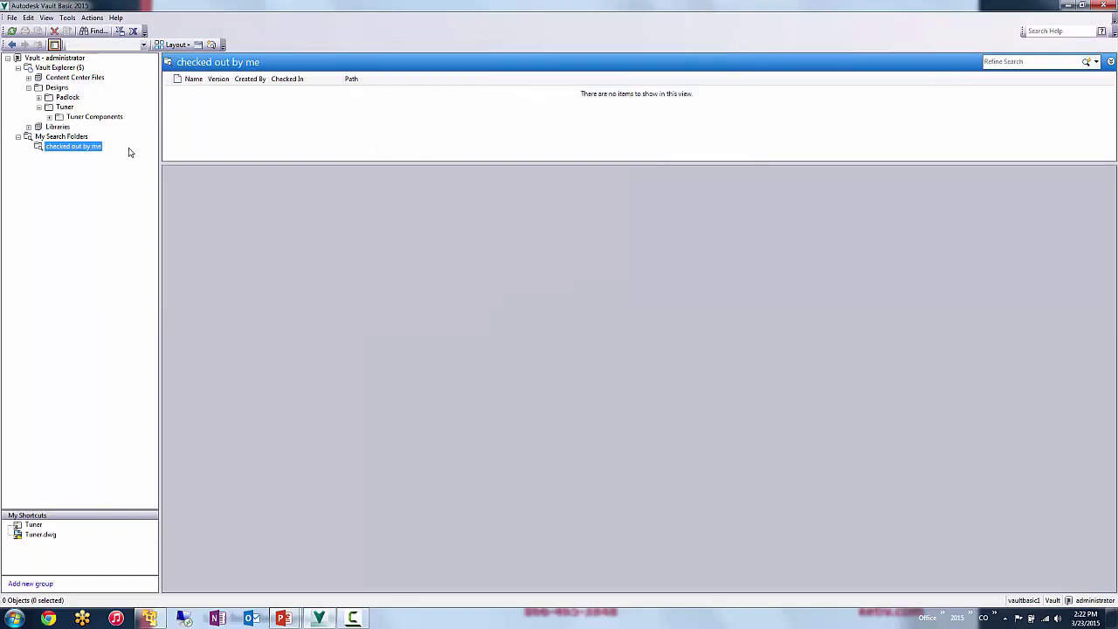
- Check out Tuner.dwg from the Tuner folder with Get / Checkout
click(72, 108)
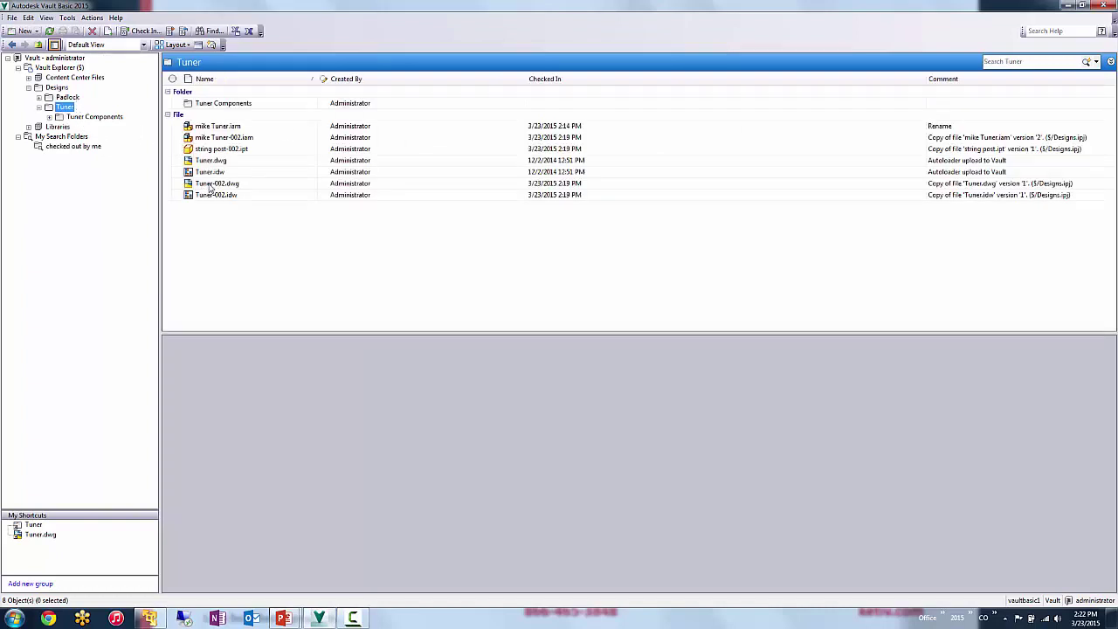
right_click(223, 163)
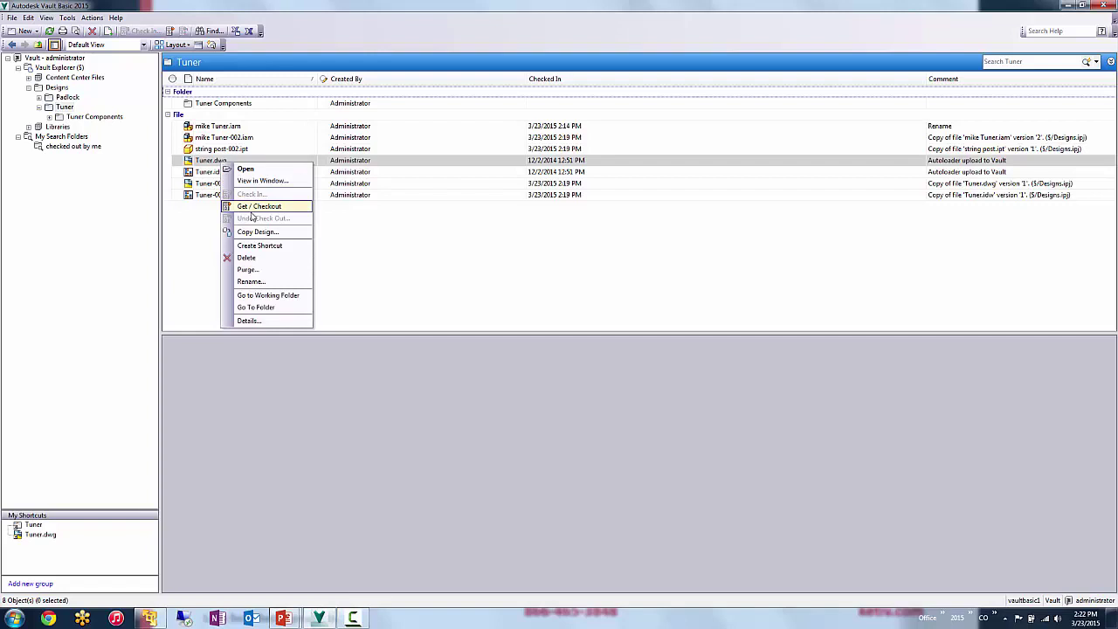
click(251, 212)
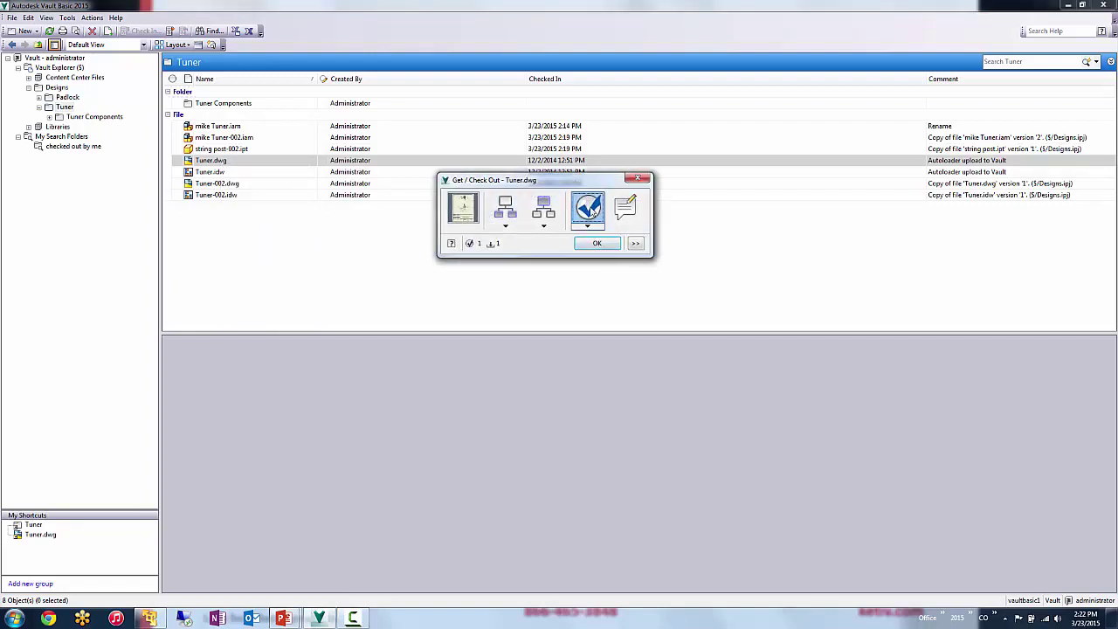
click(596, 242)
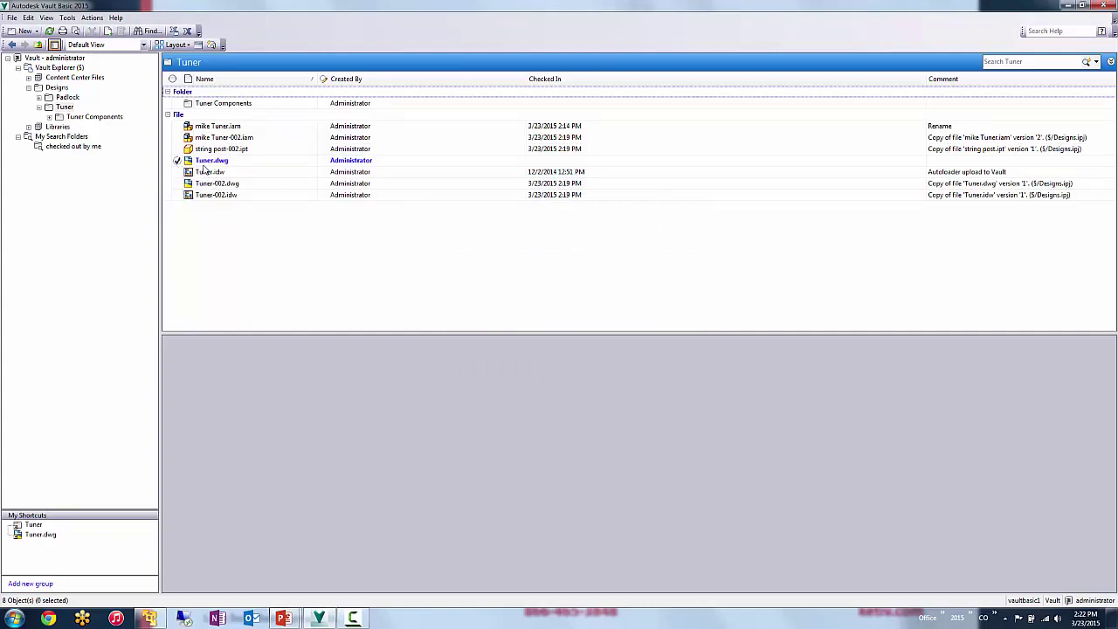
- Verify Tuner.dwg is listed in the 'checked out by me' folder, then return to Tuner
click(56, 147)
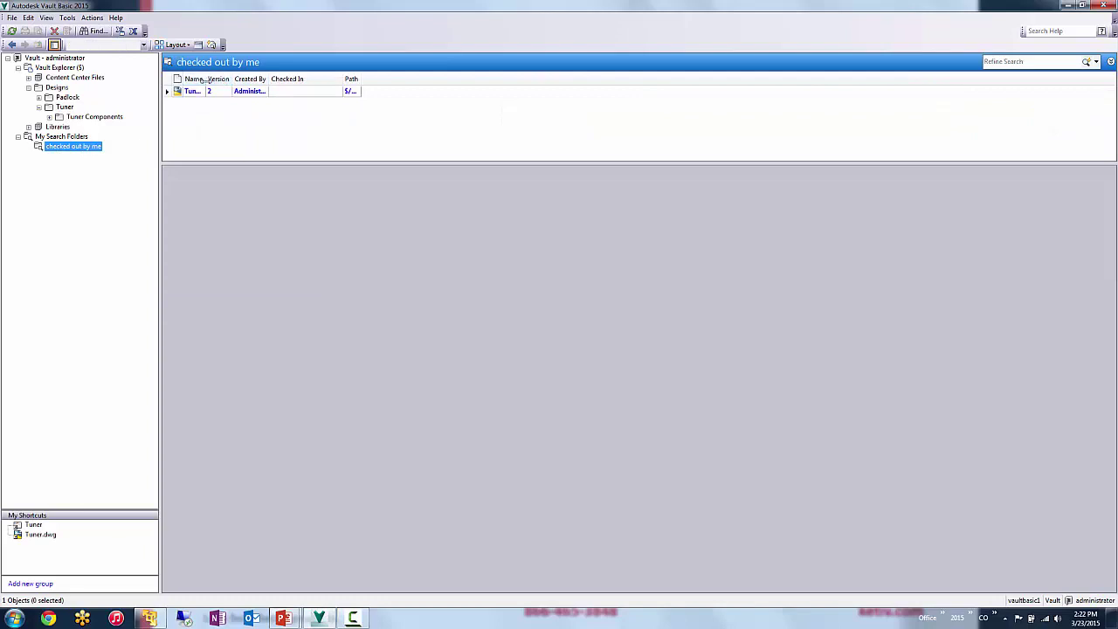
double_click(205, 79)
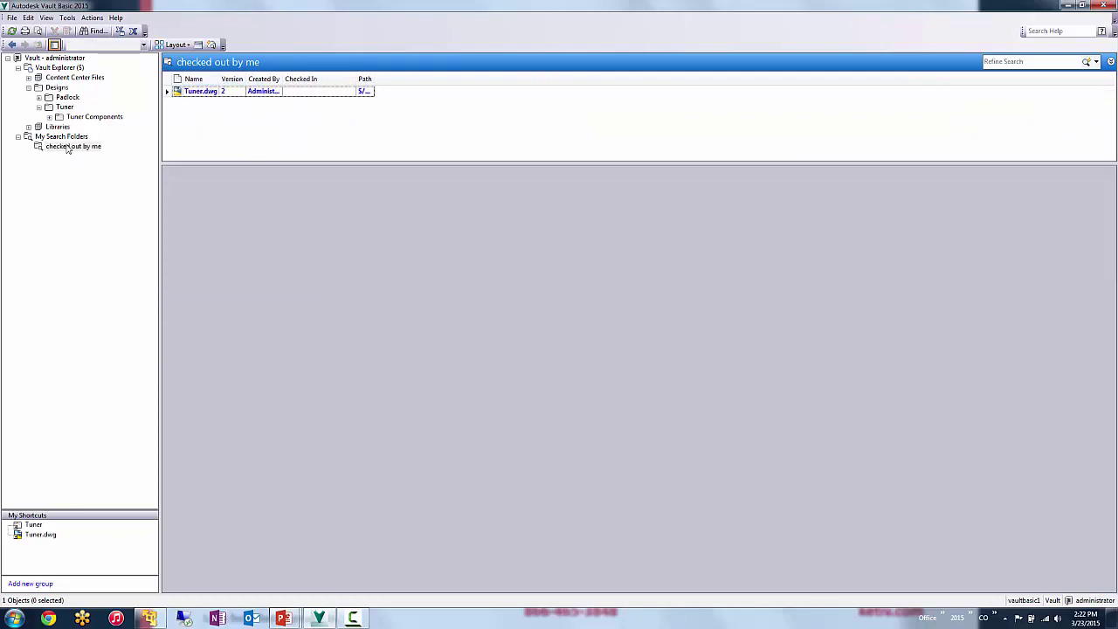
click(62, 108)
- Undo the checkout of Tuner.dwg so it is checked in again
right_click(207, 162)
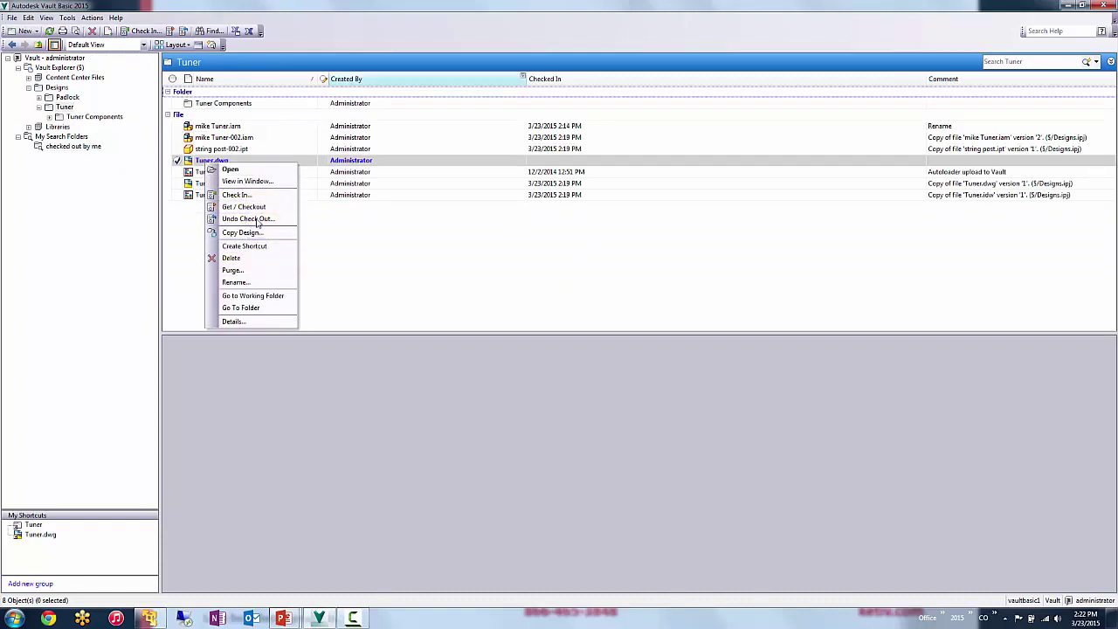
click(280, 219)
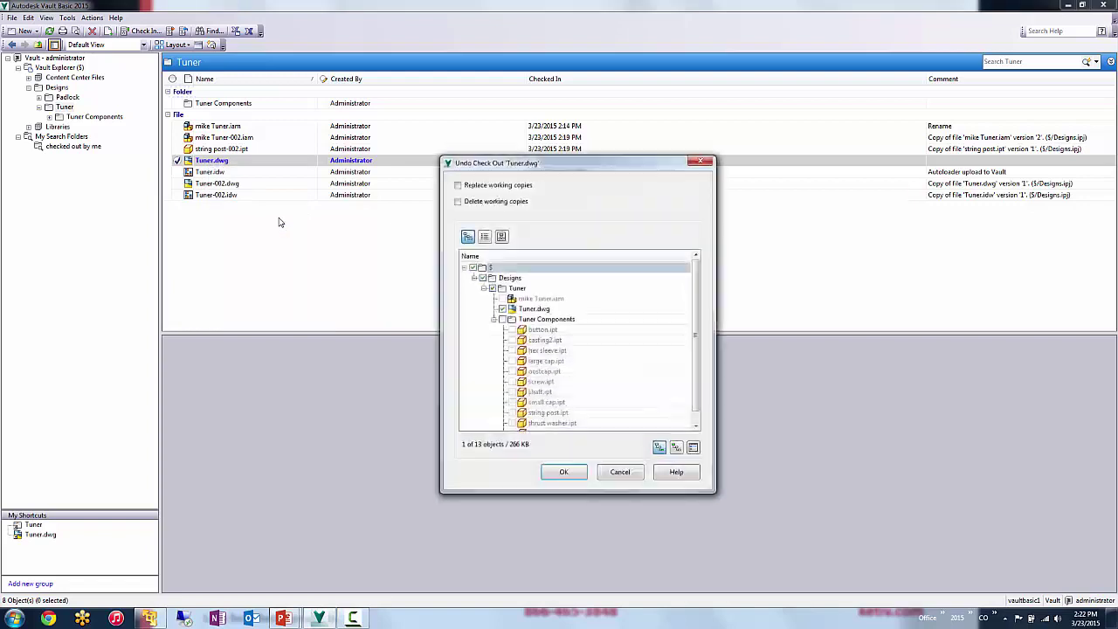
click(566, 473)
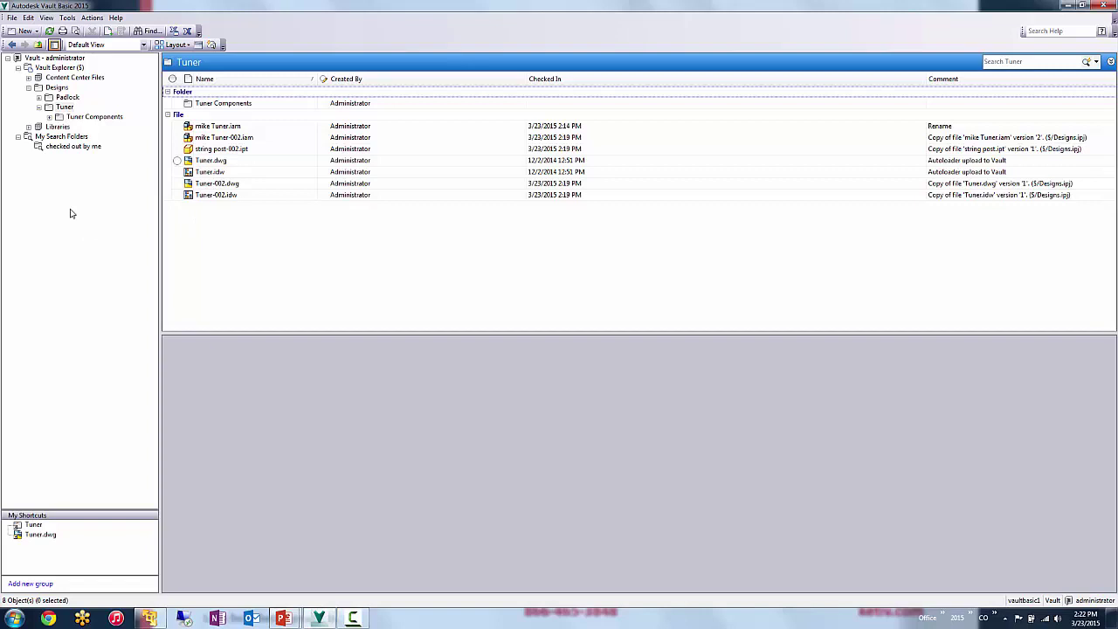
- Get Designs.ipj from the vault root to disk with checkout left off
click(56, 67)
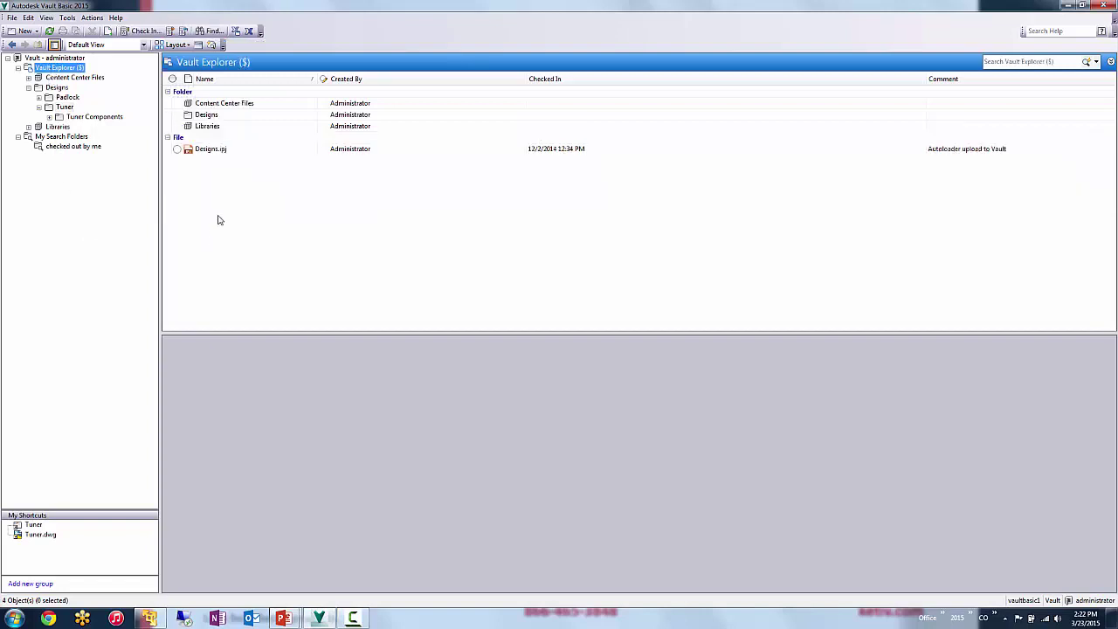
click(220, 150)
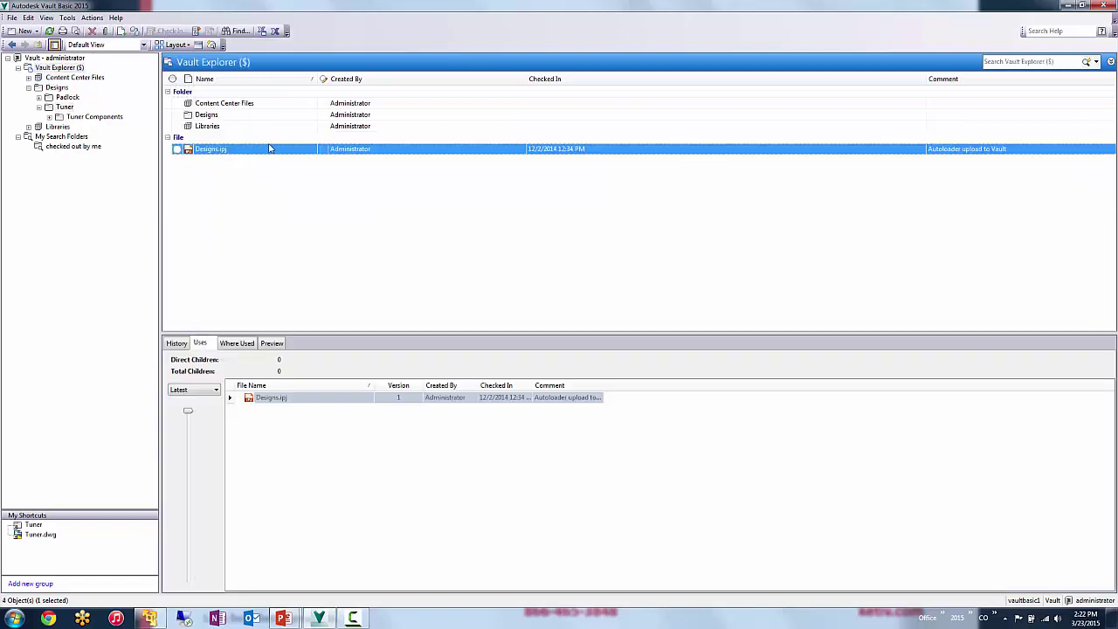
right_click(212, 153)
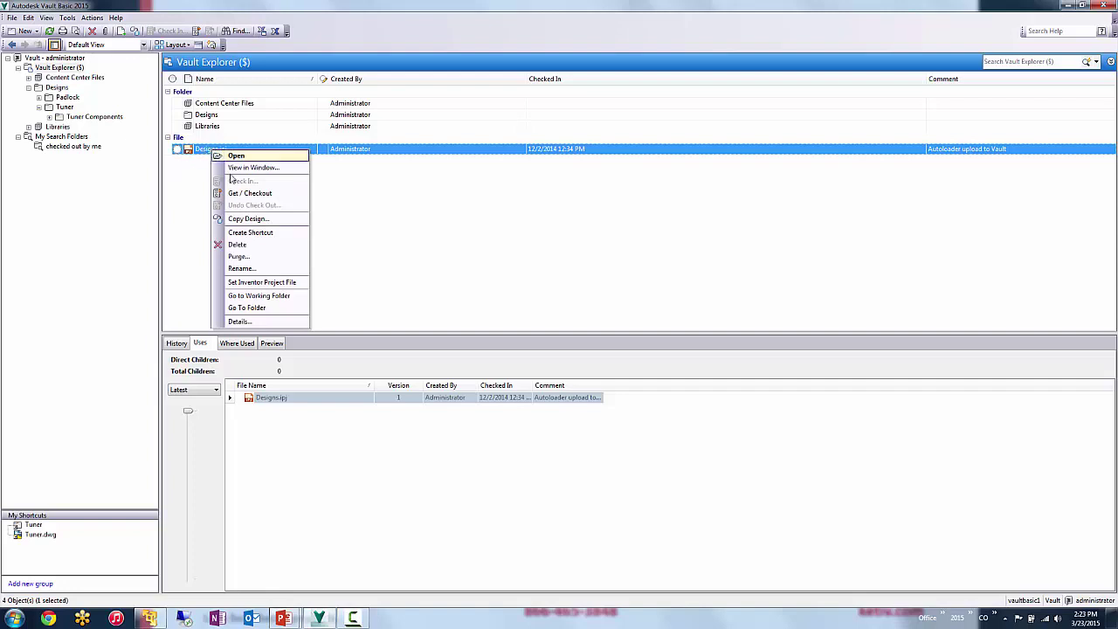
click(248, 194)
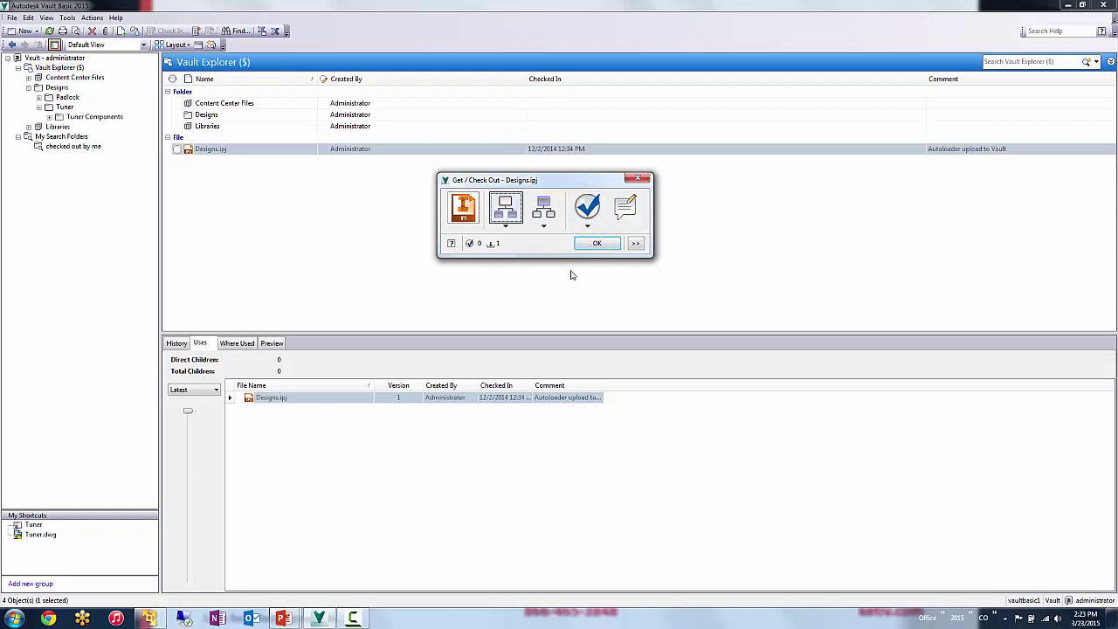
click(590, 247)
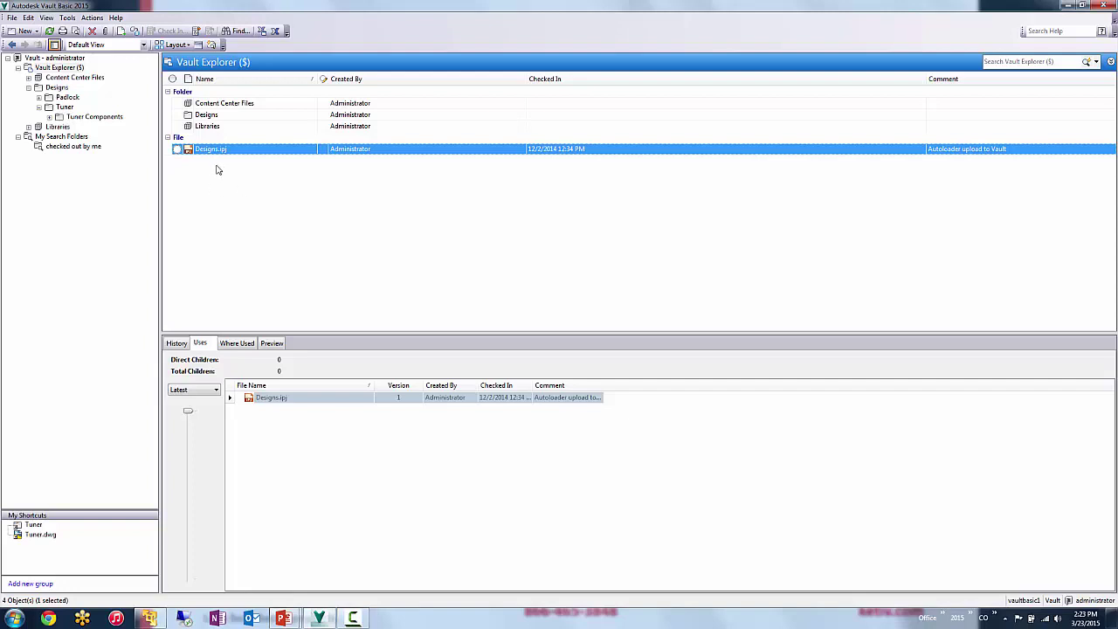
click(67, 17)
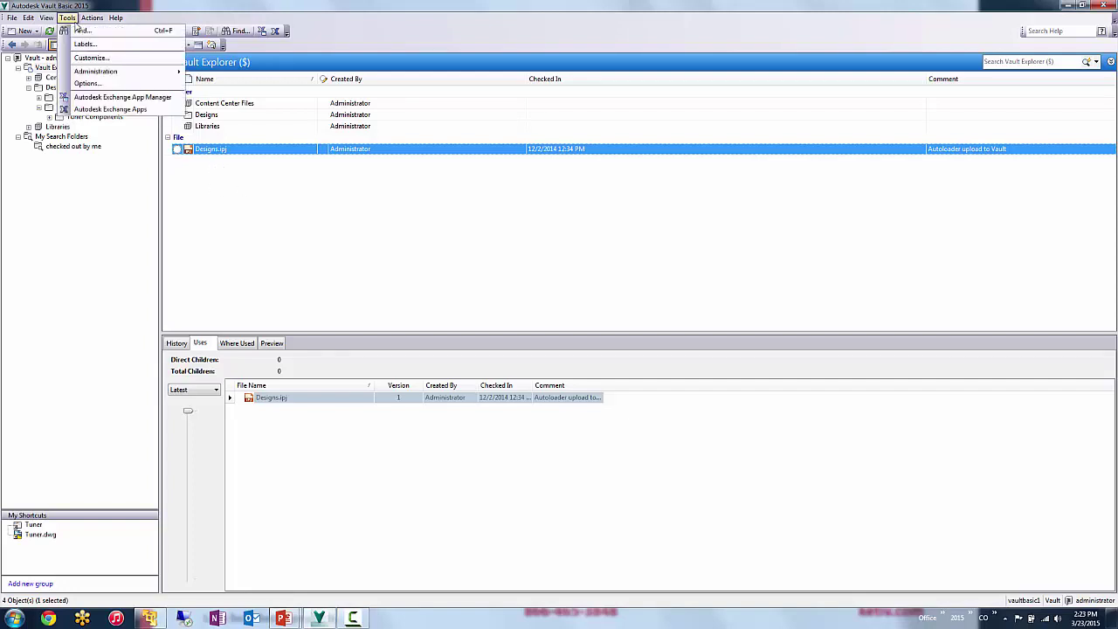
mouse_move(102, 72)
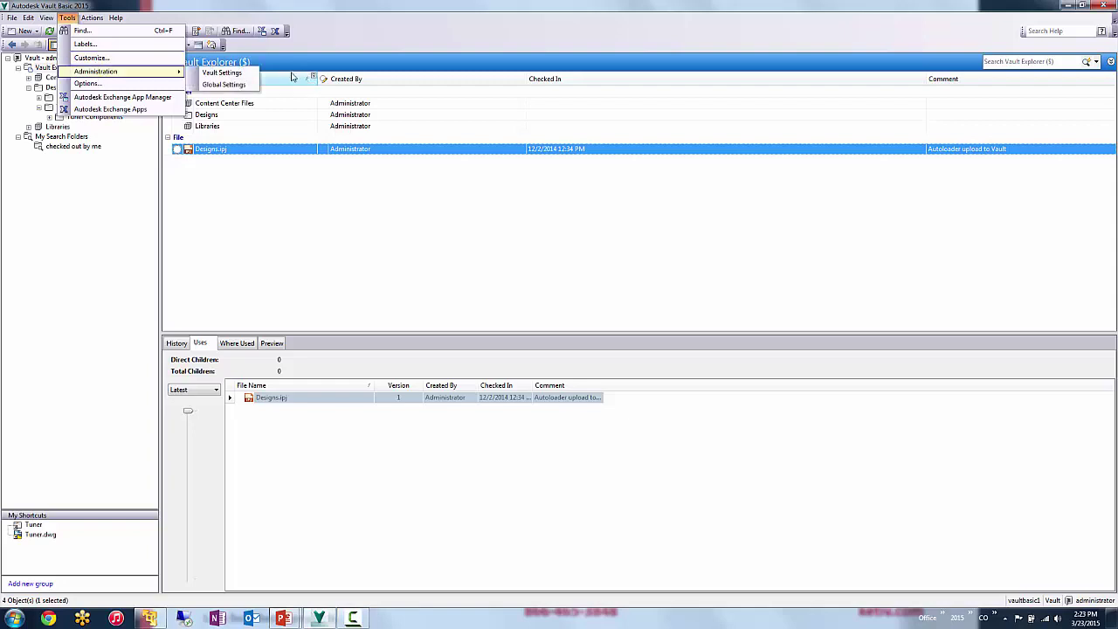
click(221, 76)
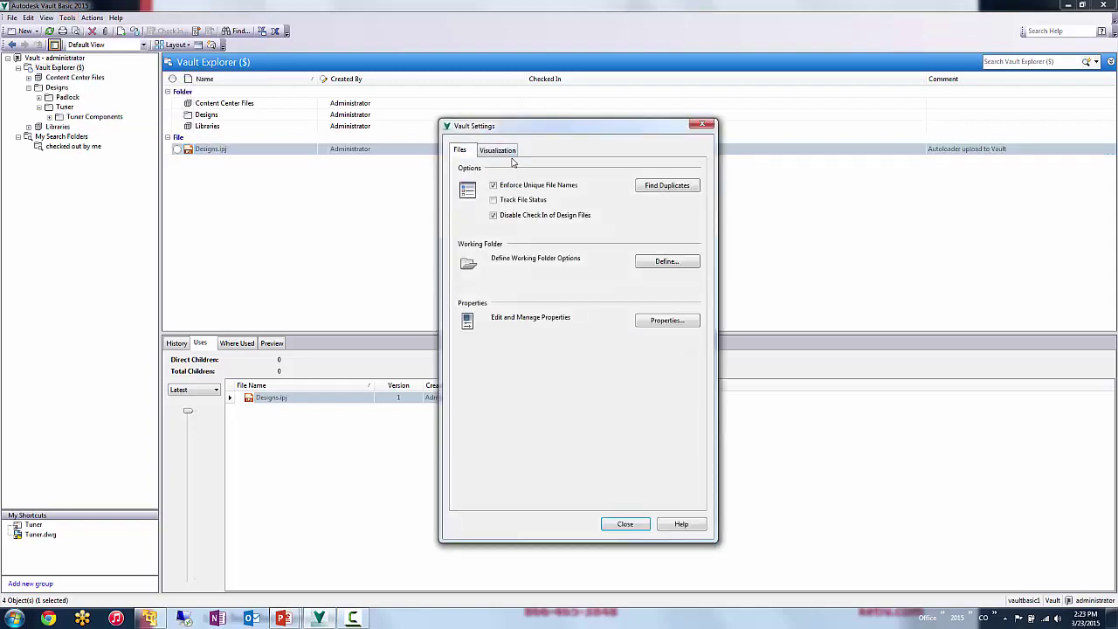
click(658, 265)
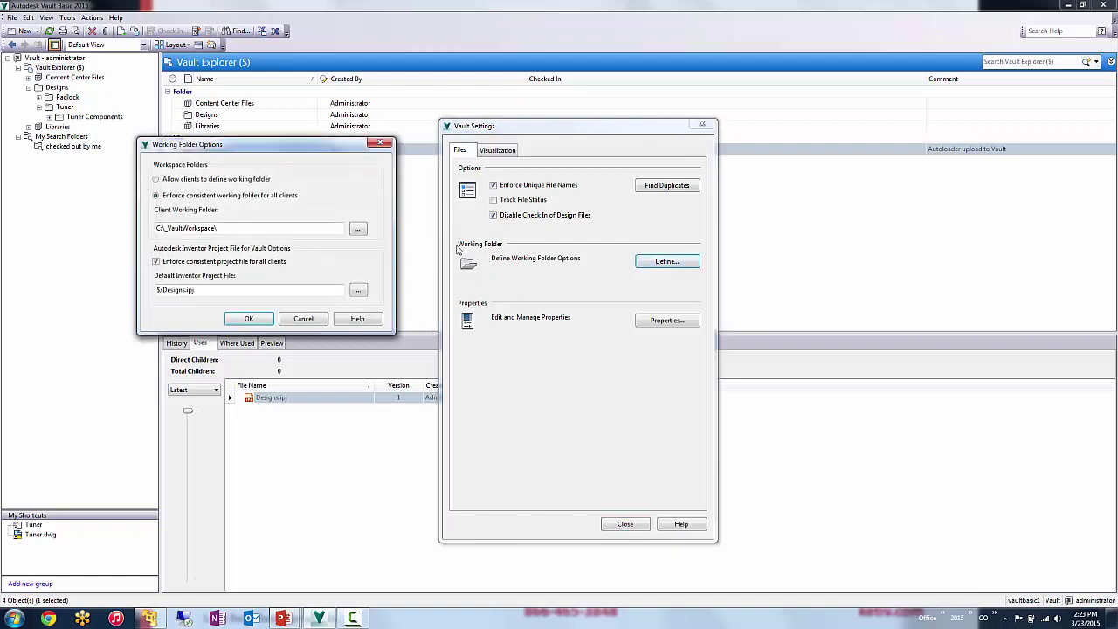
double_click(244, 228)
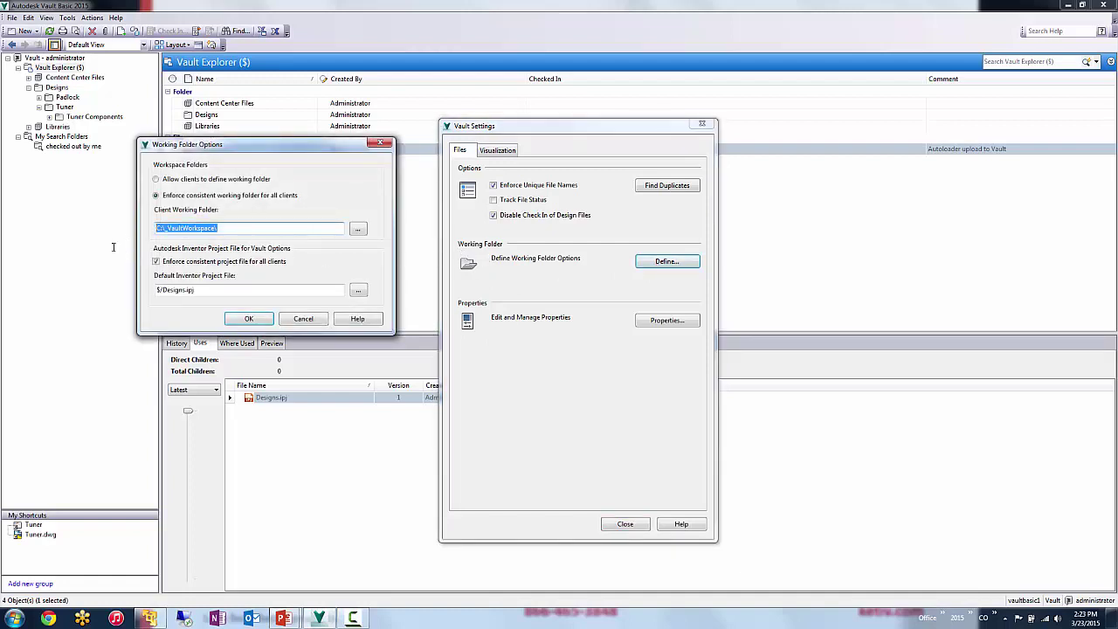
key(End)
drag(228, 290, 131, 316)
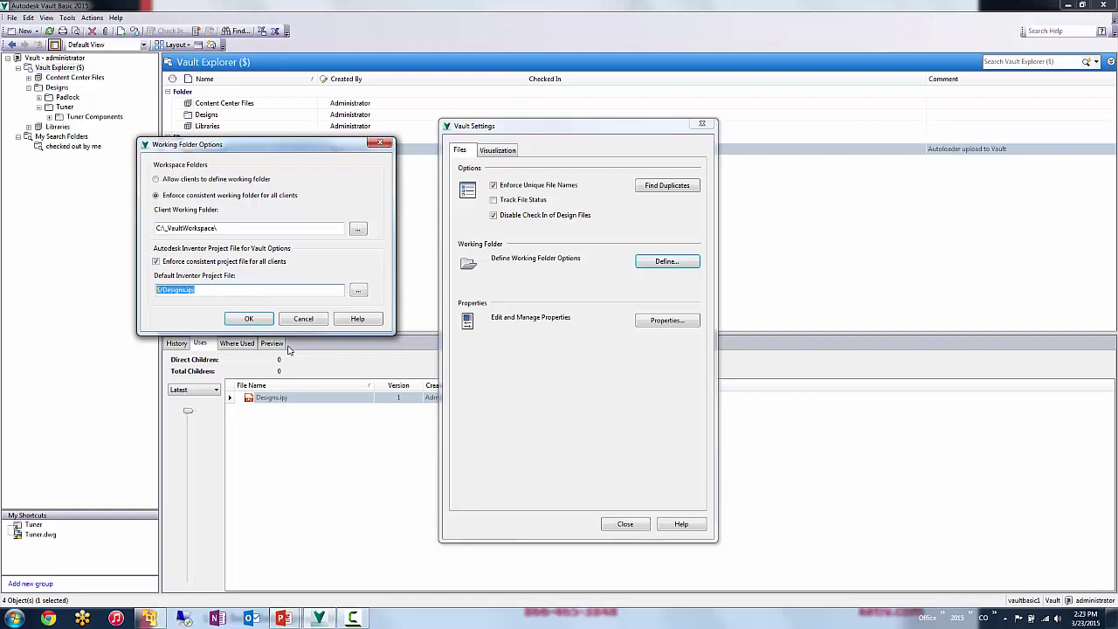
click(249, 317)
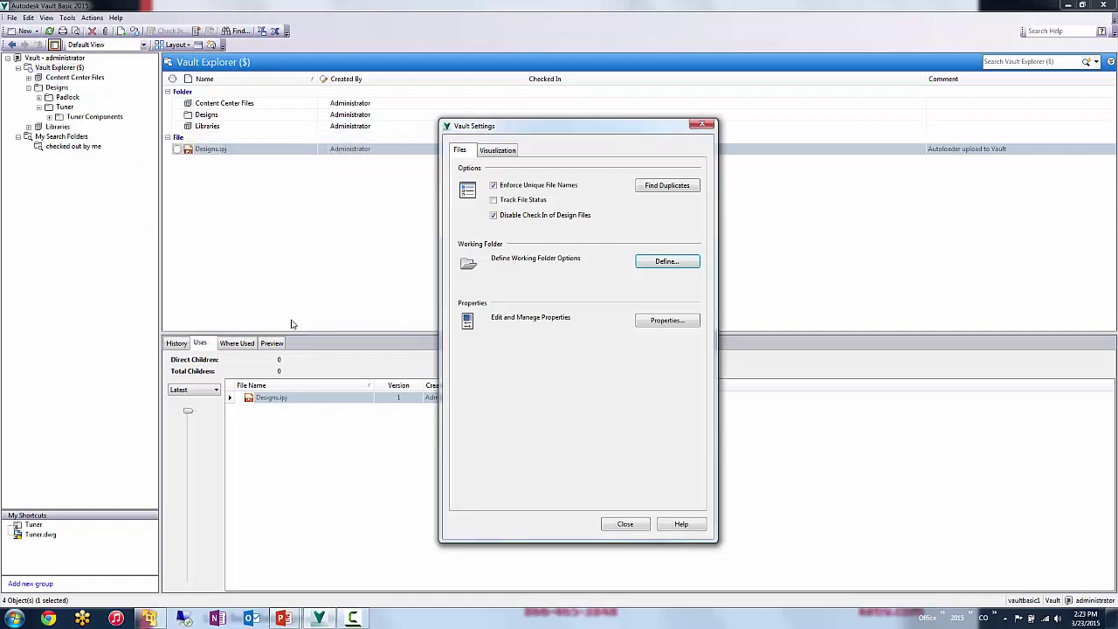
click(624, 524)
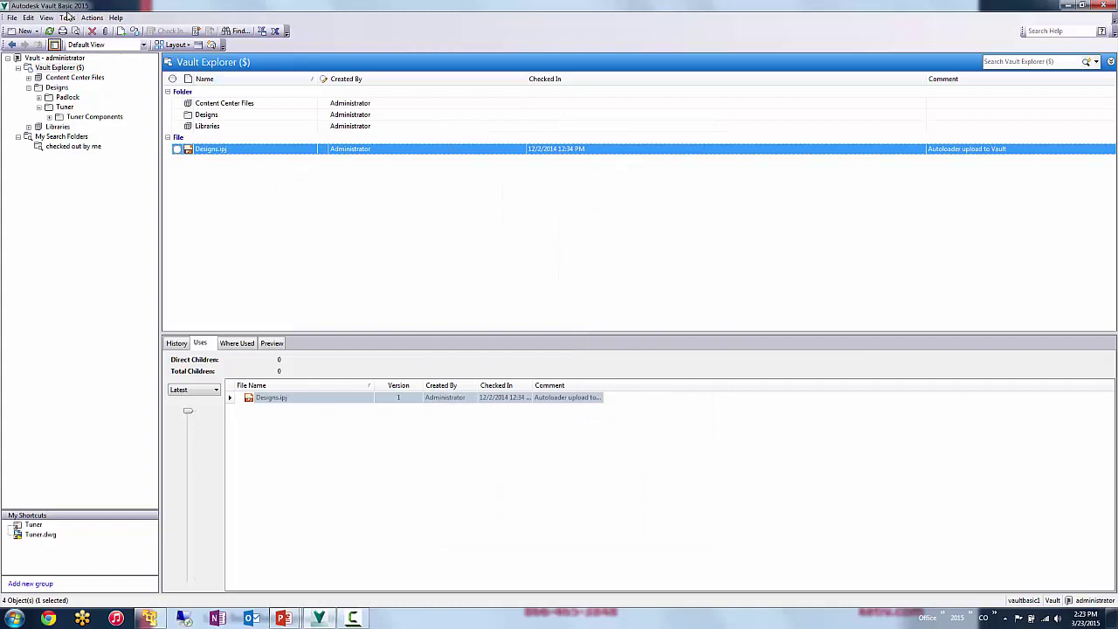
- Turn on 'Show working folder location' in Tools > Options and apply it
click(69, 18)
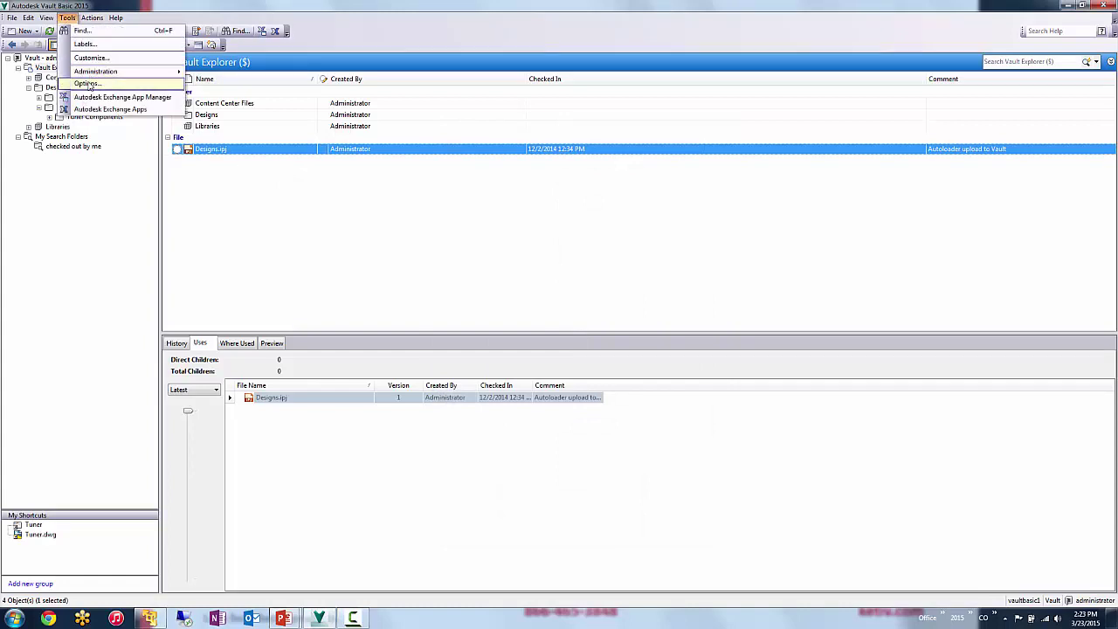
click(88, 56)
click(40, 70)
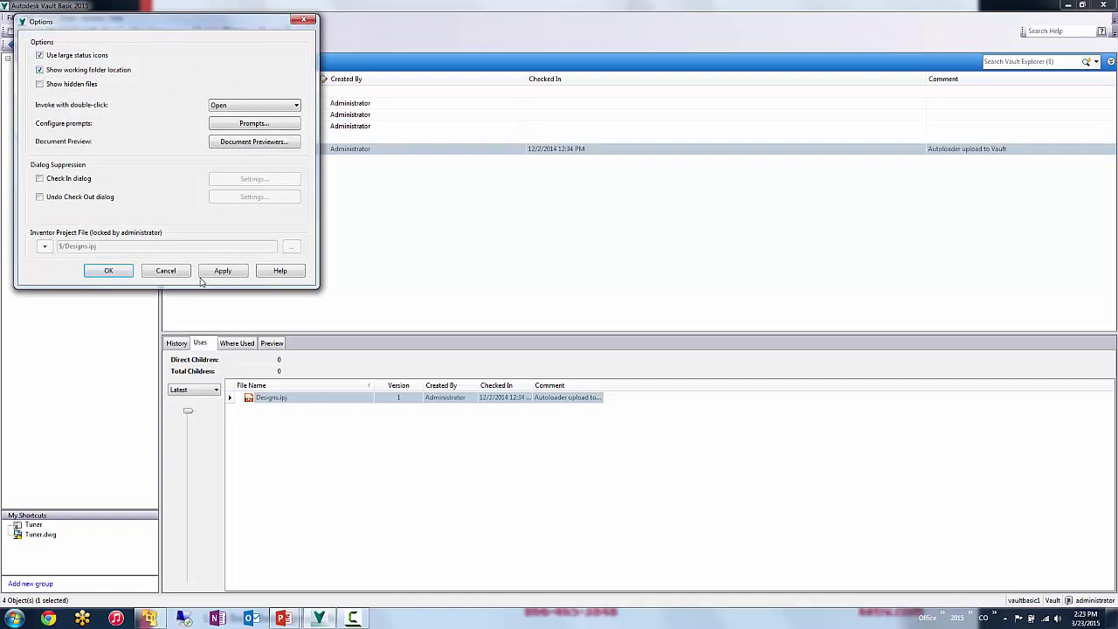
click(232, 272)
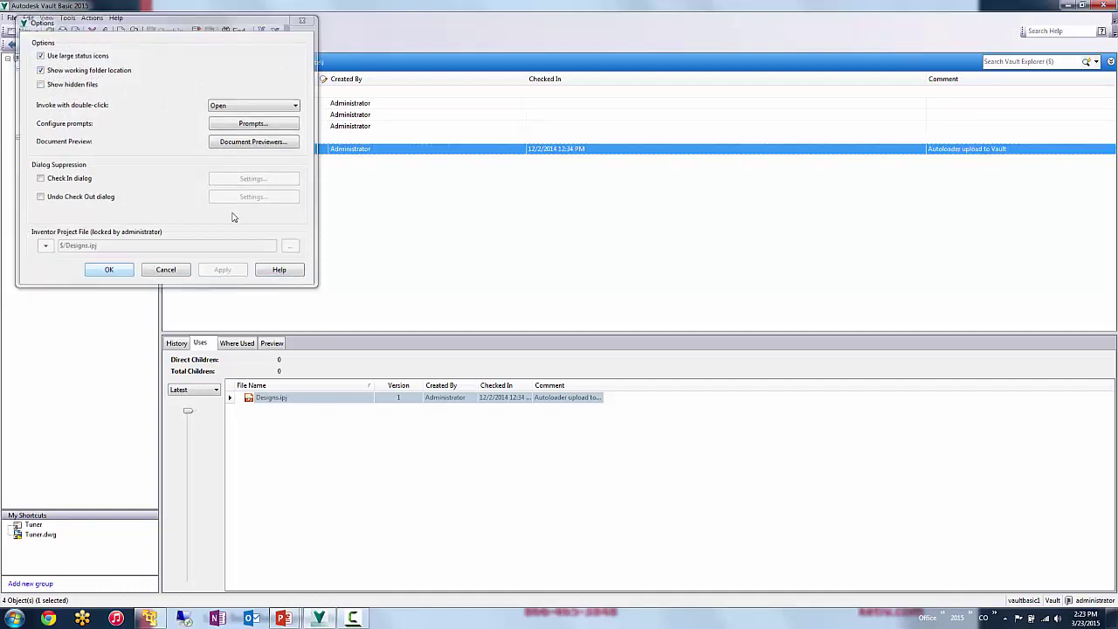
click(117, 271)
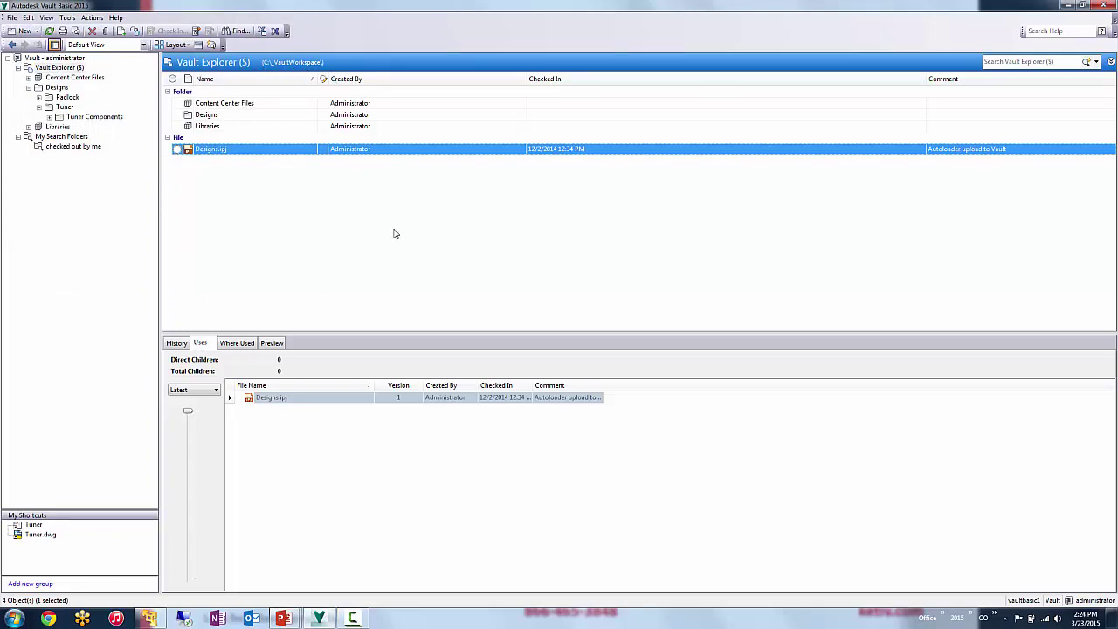
- Browse to C:\_VaultWorkspace in Windows Explorer to see Designs.ipj on disk
key(super+e)
double_click(355, 133)
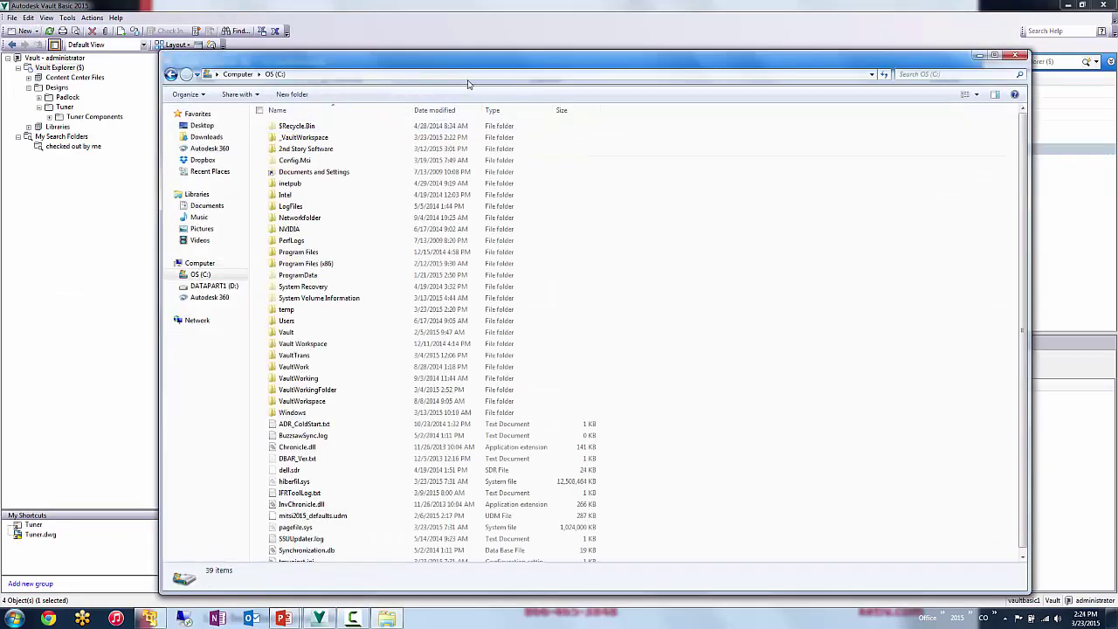
drag(468, 61, 660, 36)
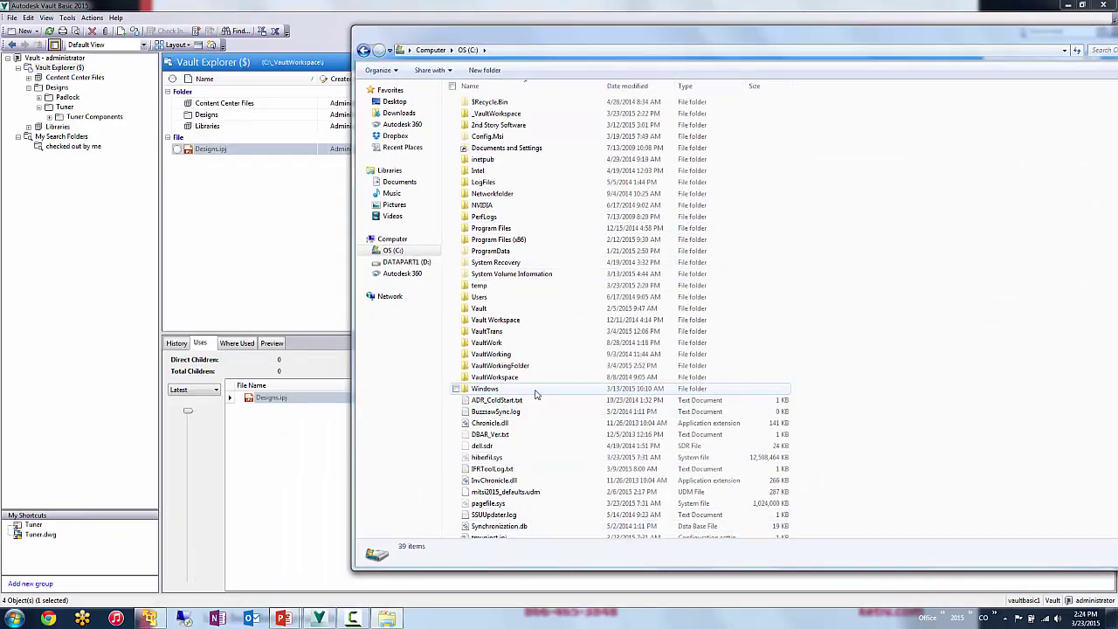
double_click(495, 114)
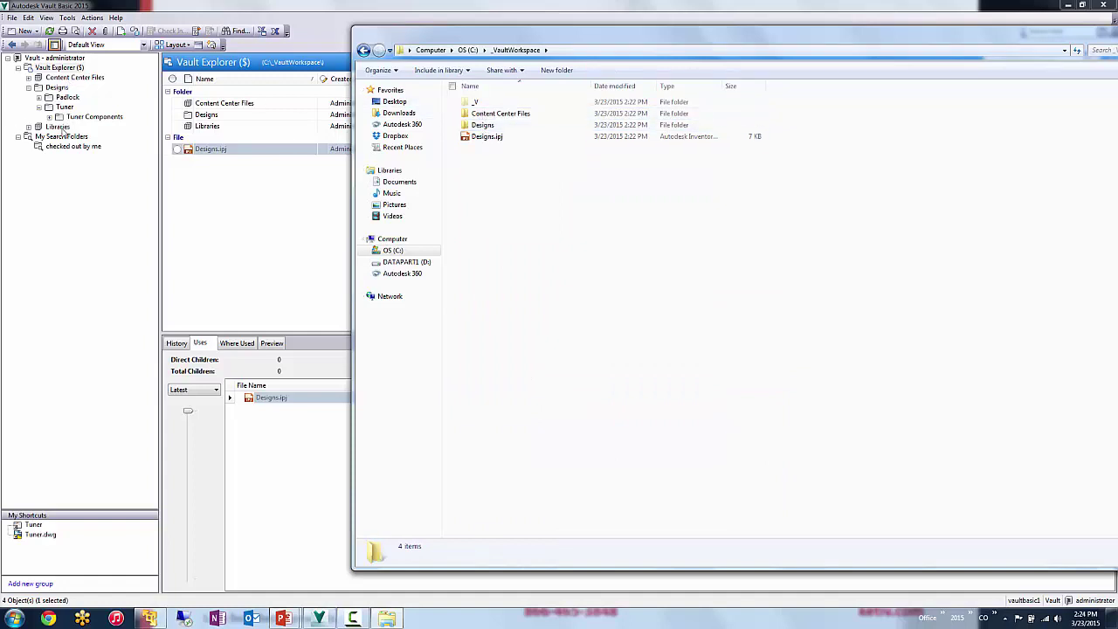
- Get the vault's Libraries folder into the working folder
click(59, 127)
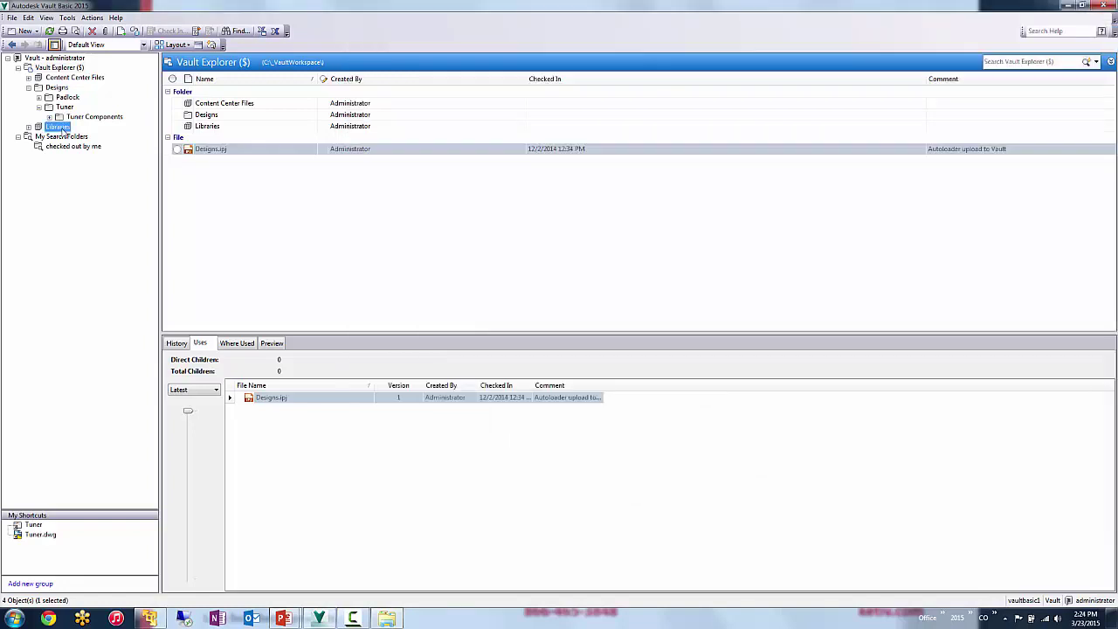
right_click(61, 129)
click(99, 185)
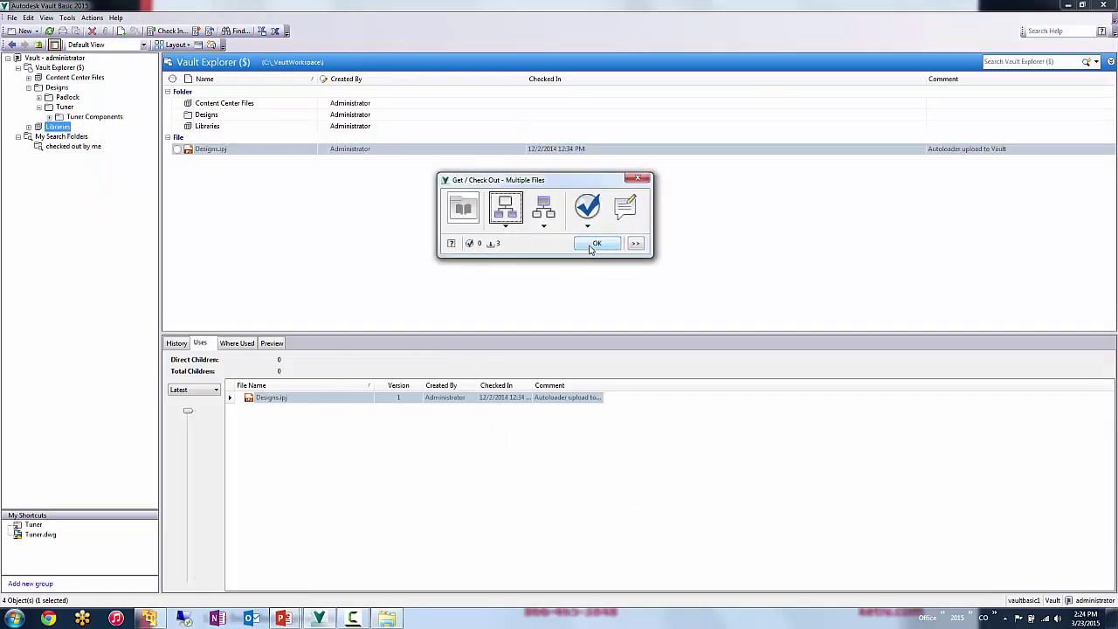
click(594, 245)
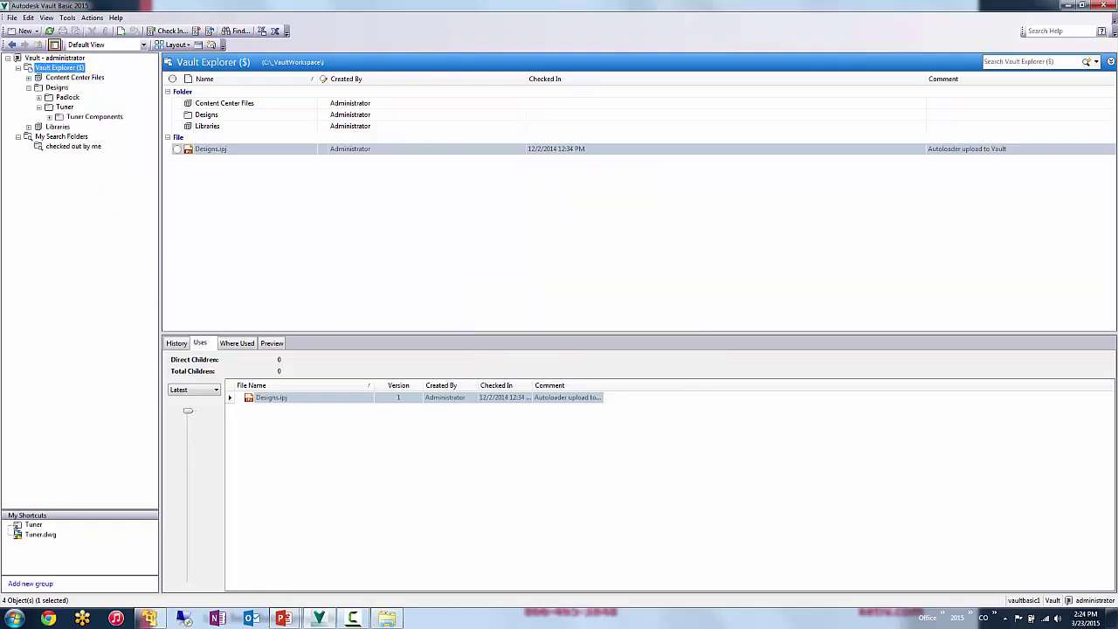
- Check Libraries is present, then browse into Designs\Tuner to find Tuner.dwg locally
click(395, 618)
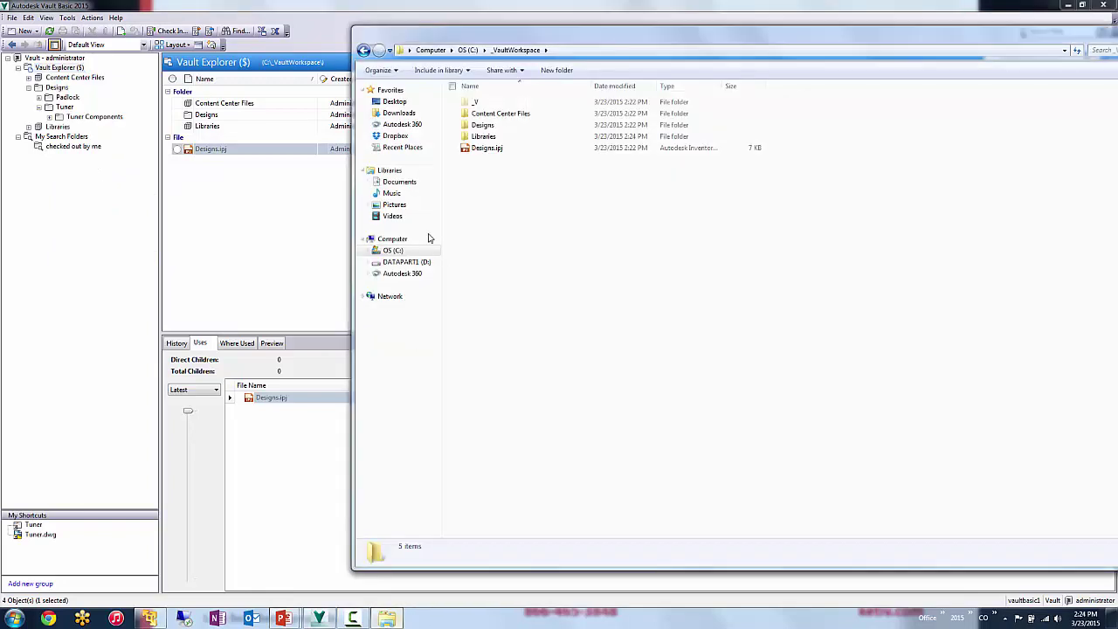
click(485, 140)
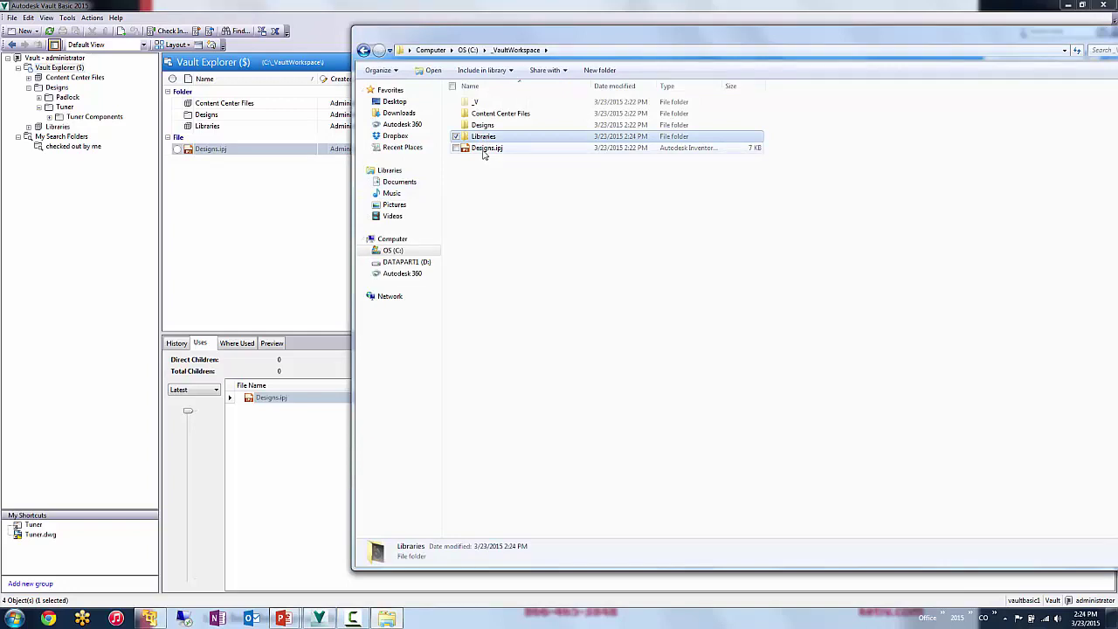
click(485, 149)
double_click(482, 125)
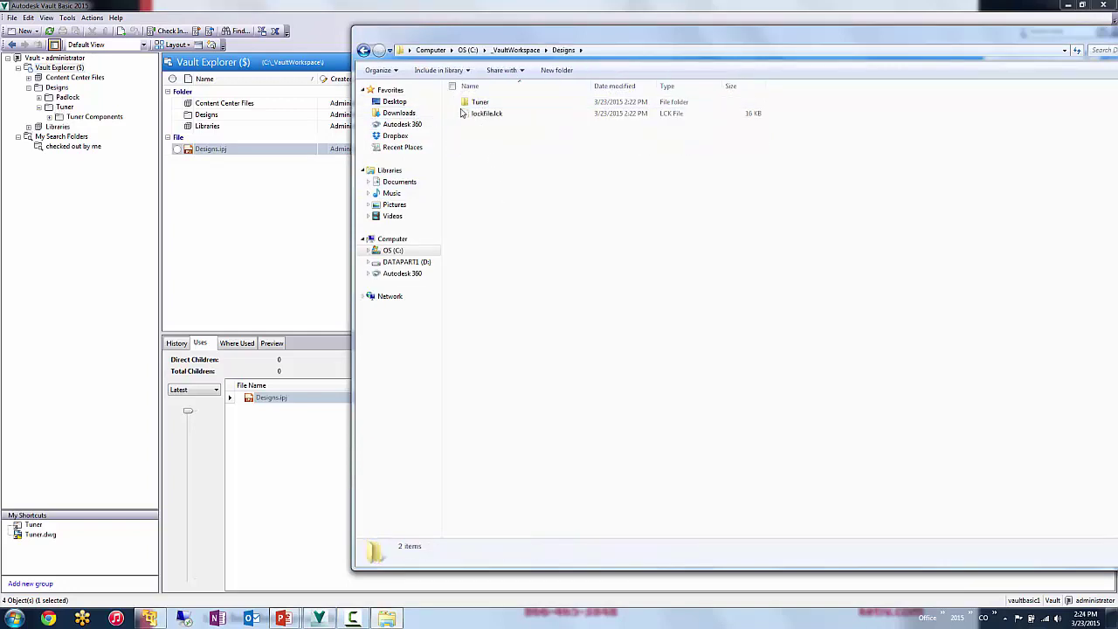
double_click(476, 102)
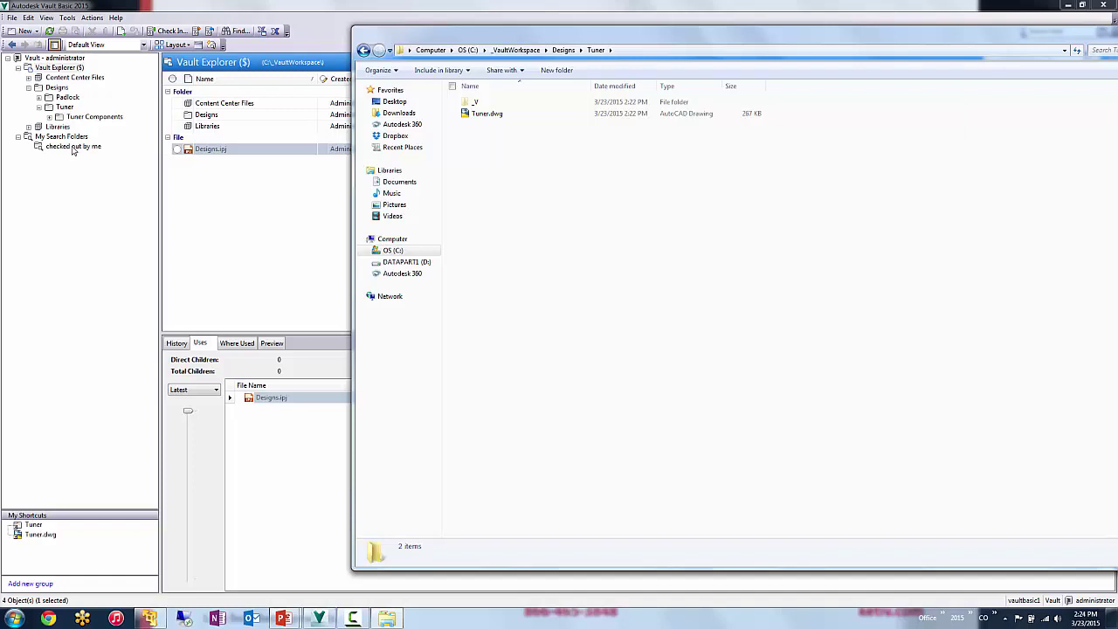
- Open Tools > Administration > Global Settings
click(92, 17)
mouse_move(67, 18)
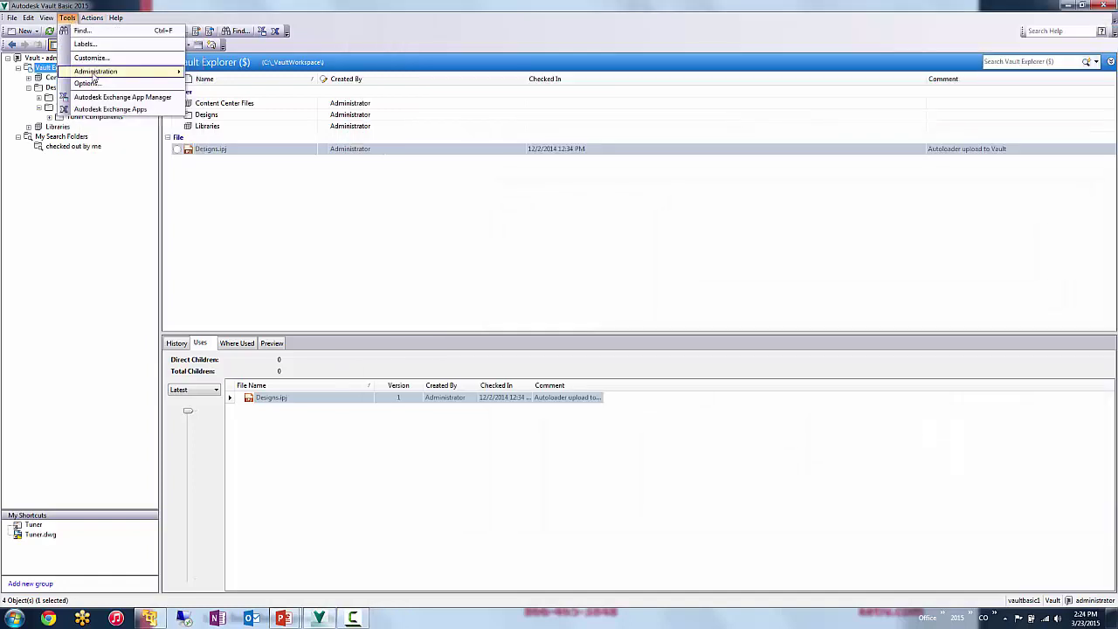
mouse_move(167, 79)
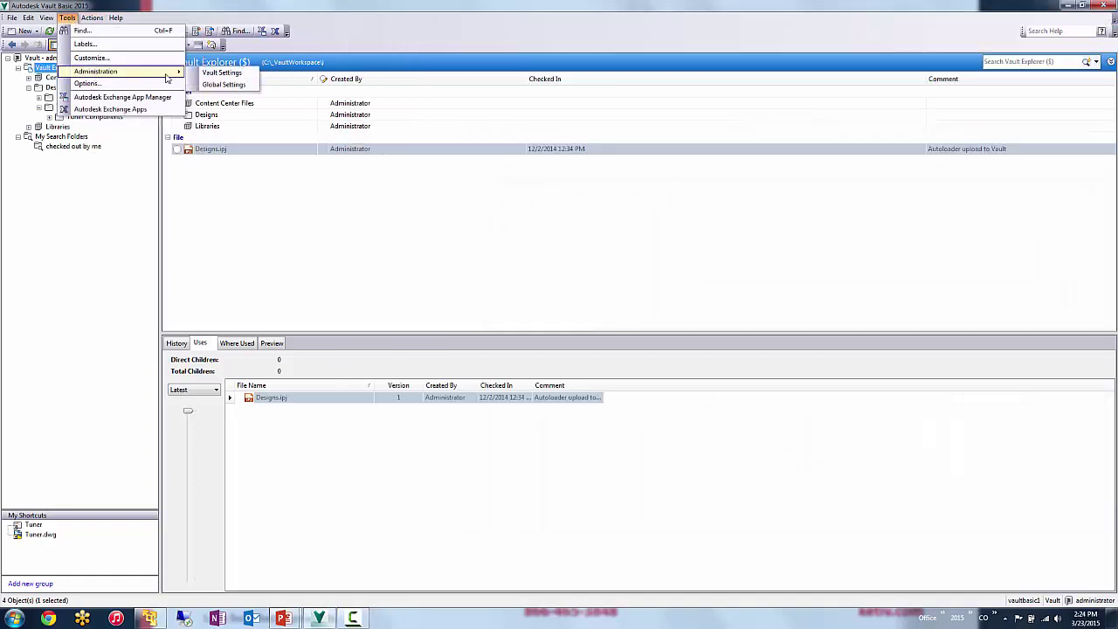
click(224, 84)
drag(592, 132, 492, 57)
- Review the vault users, including Guest, userEdit1 and userRO, in User Management
click(590, 119)
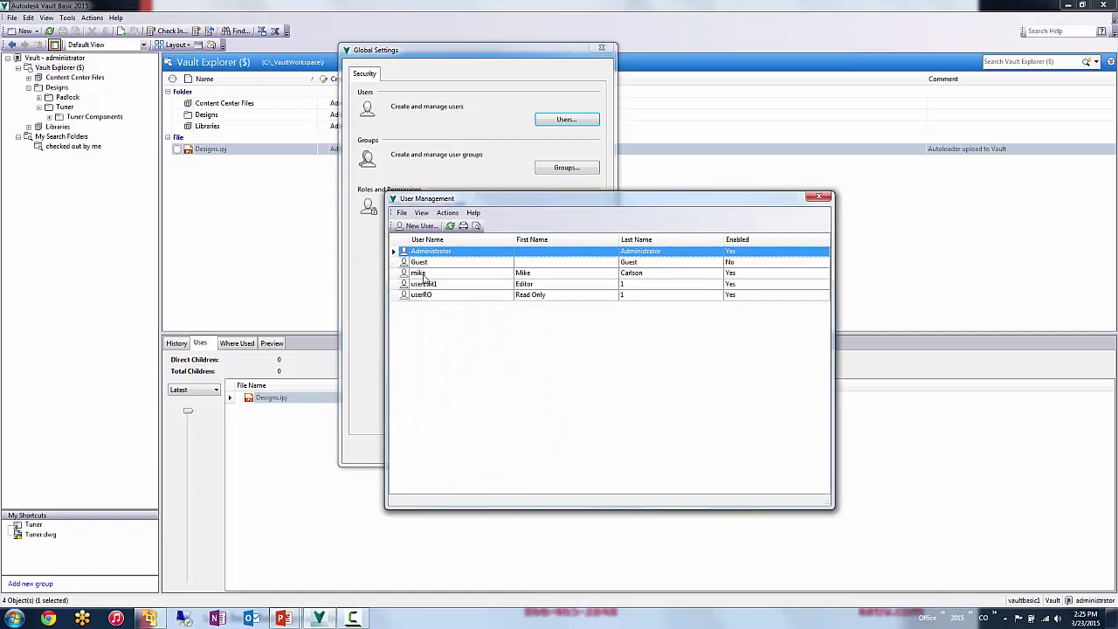
click(431, 275)
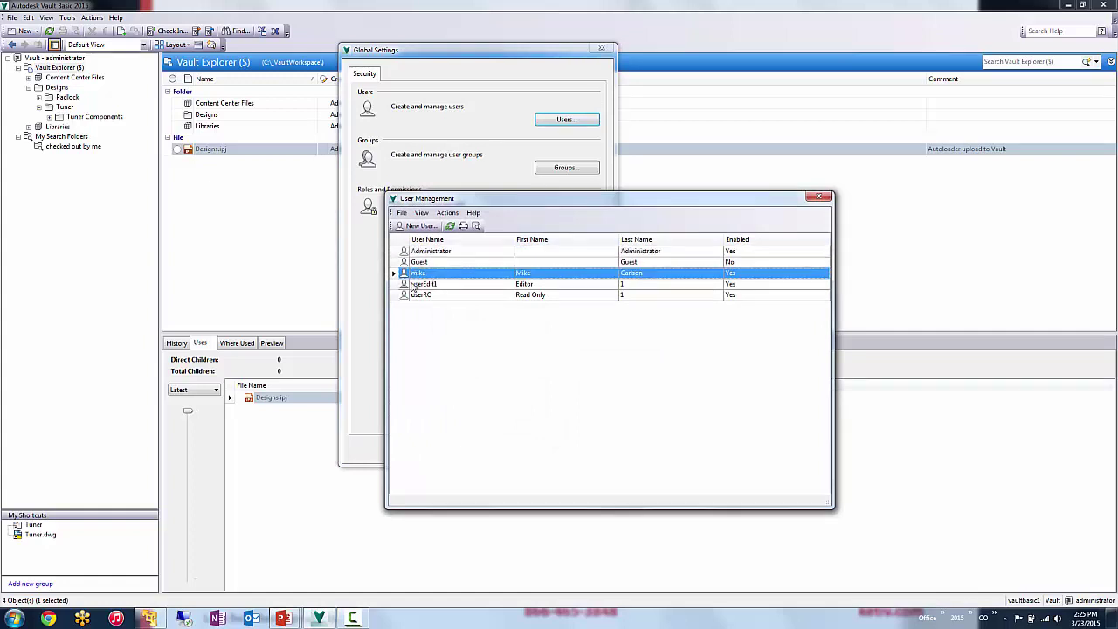
click(460, 285)
click(444, 296)
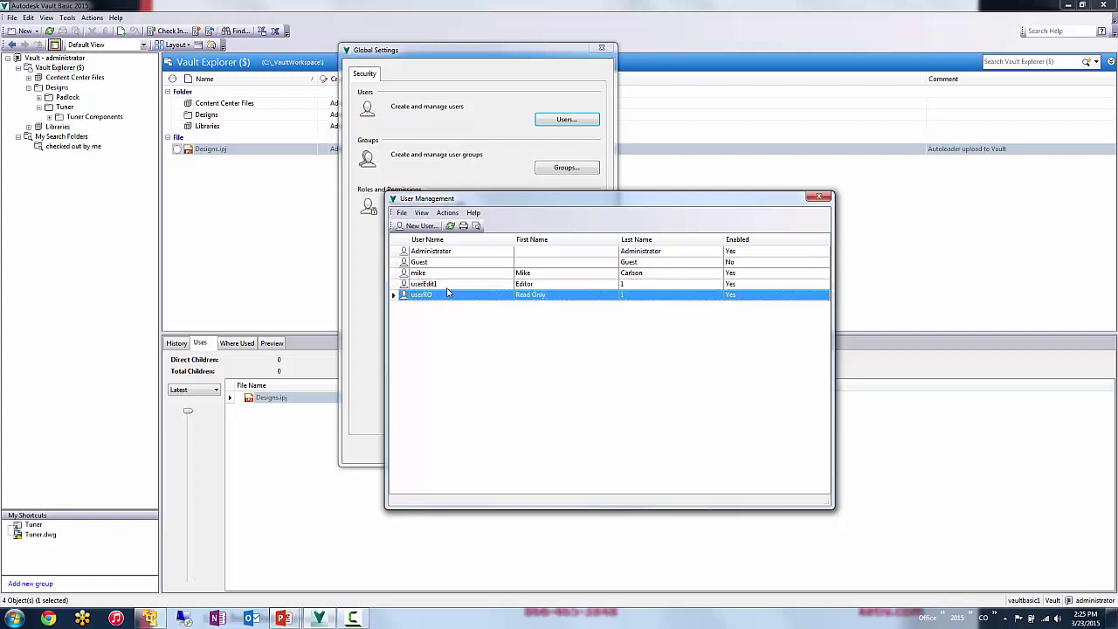
click(454, 274)
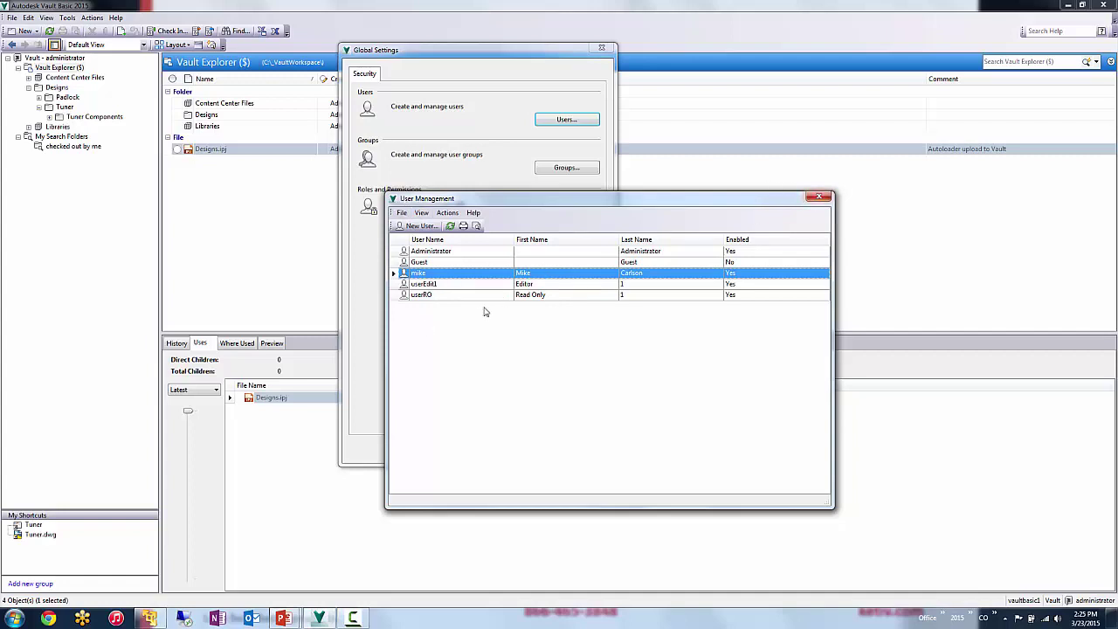
- Close the user list and look over the user groups
click(818, 197)
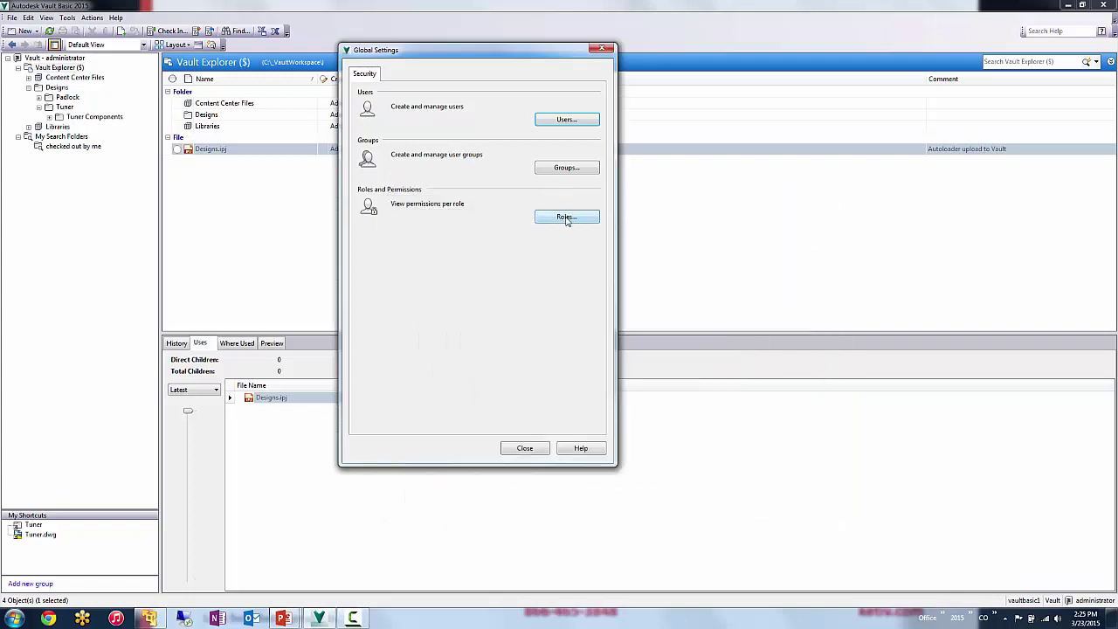
click(565, 167)
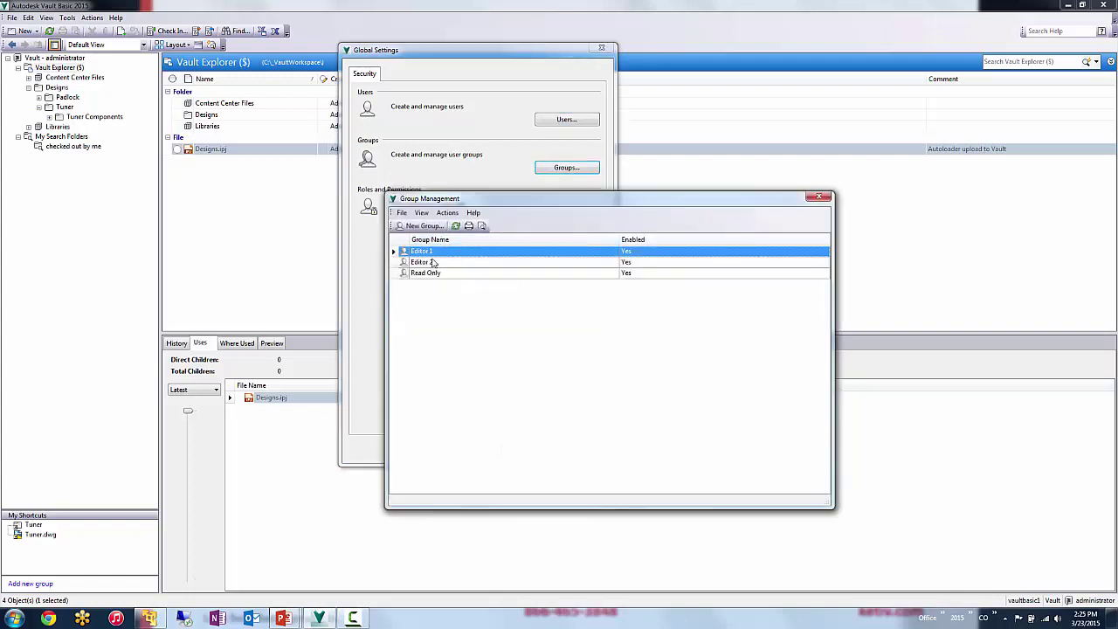
click(819, 197)
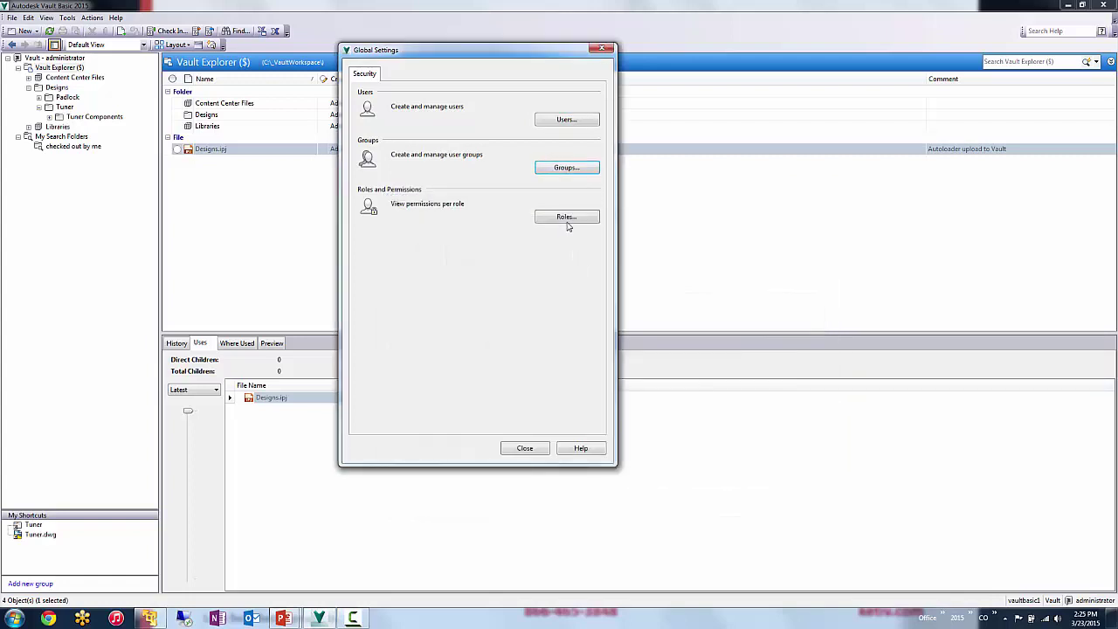
- Review the Document Editor (Level 1) role's permissions in the Roles dialog
click(560, 220)
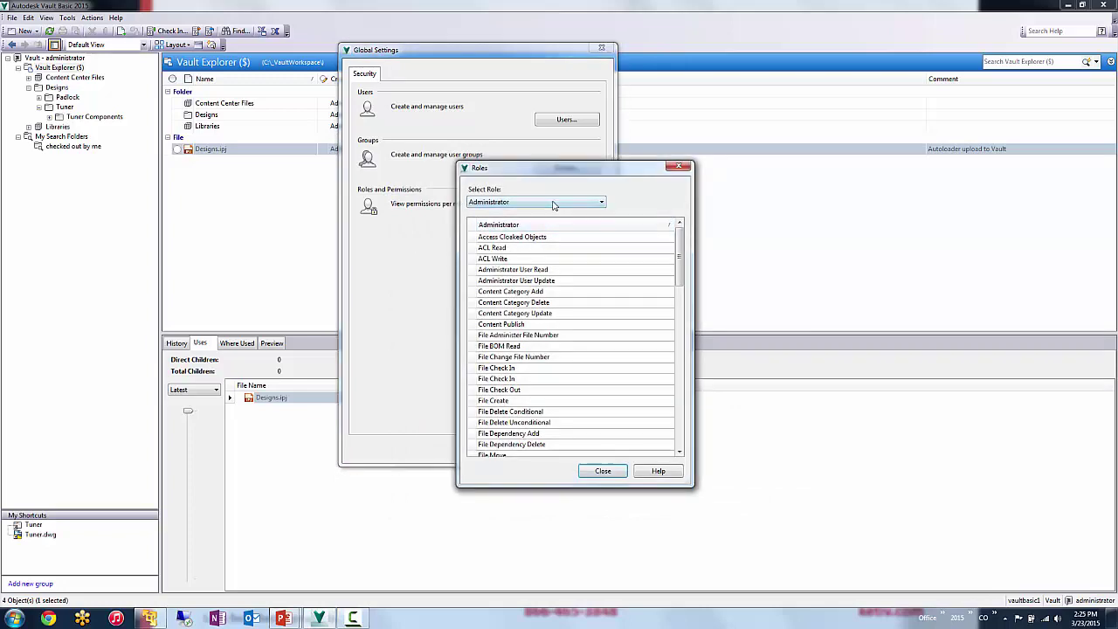
drag(678, 250, 678, 417)
click(571, 204)
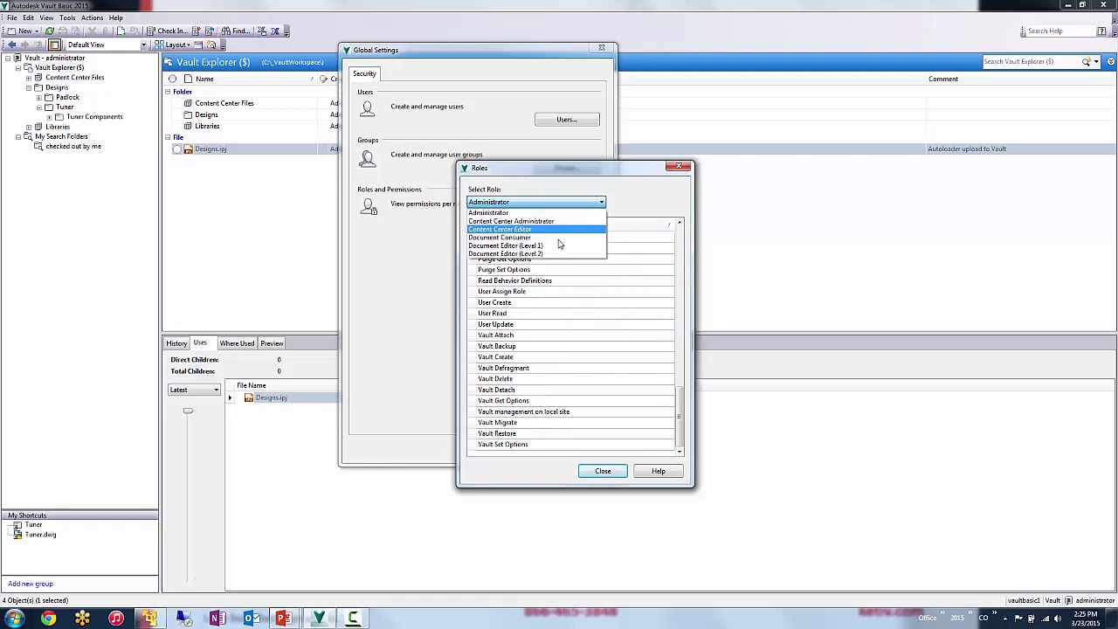
click(543, 248)
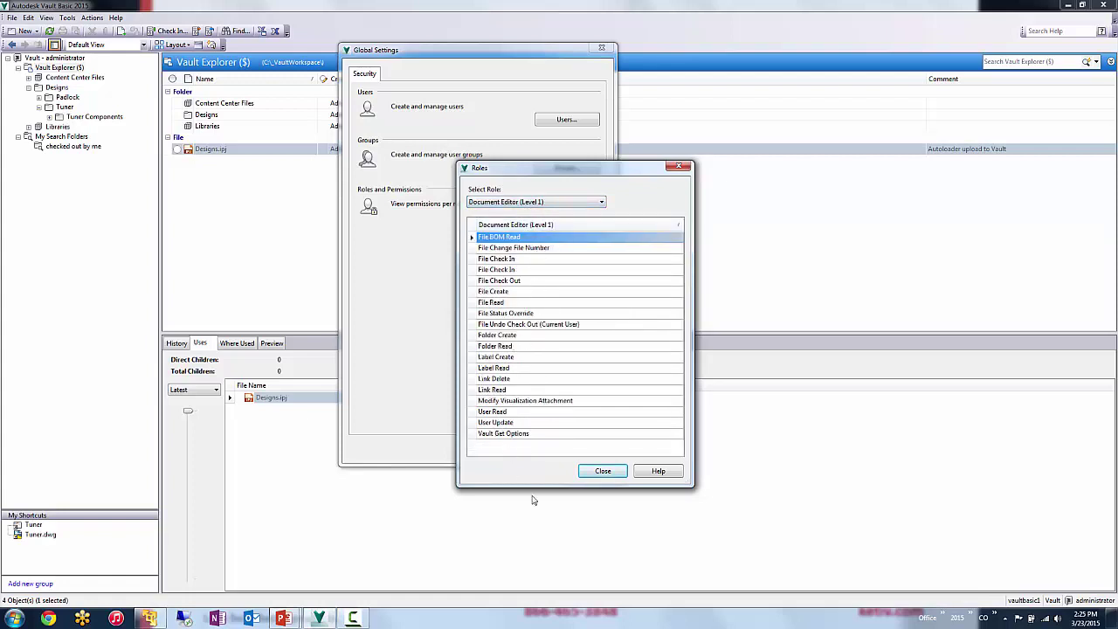
click(601, 471)
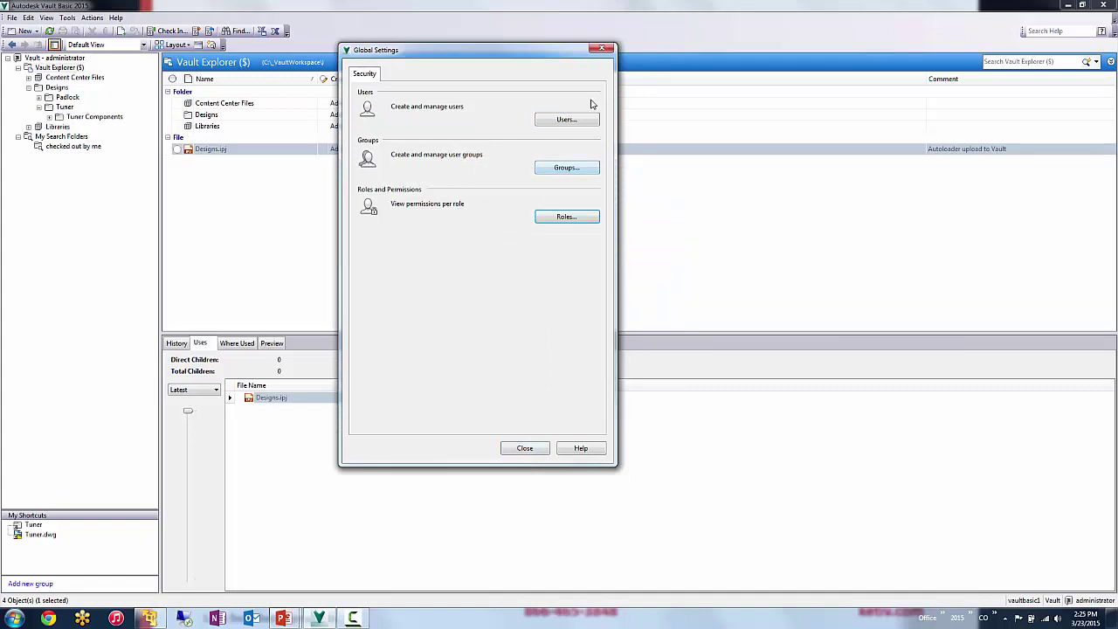
- Confirm Enforce Unique File Names is on in Vault Settings, then close it
click(527, 447)
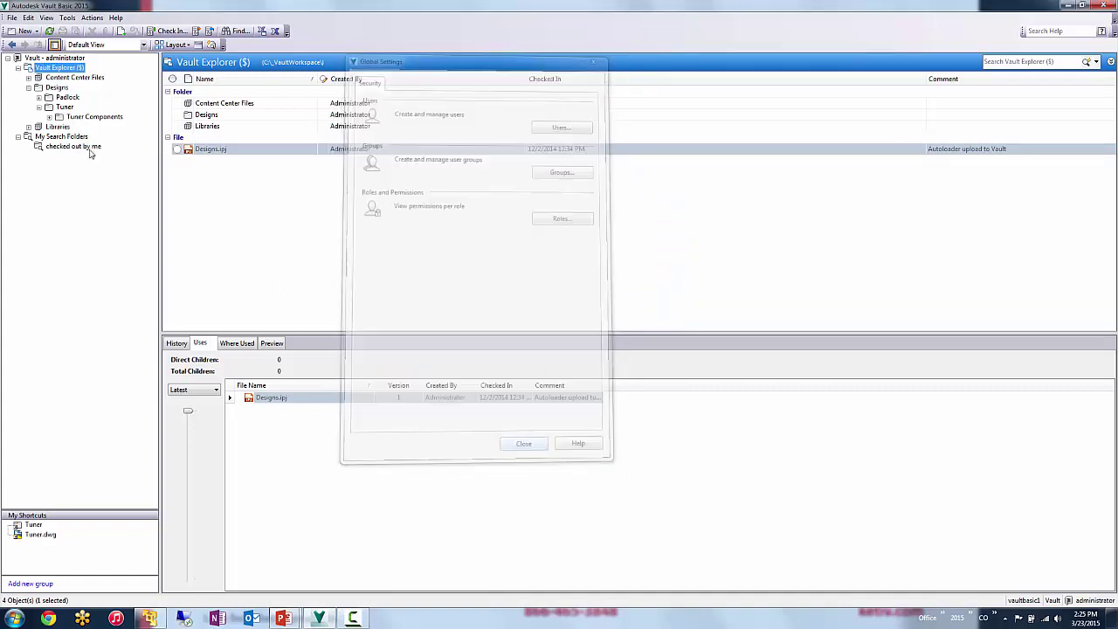
click(80, 18)
mouse_move(67, 18)
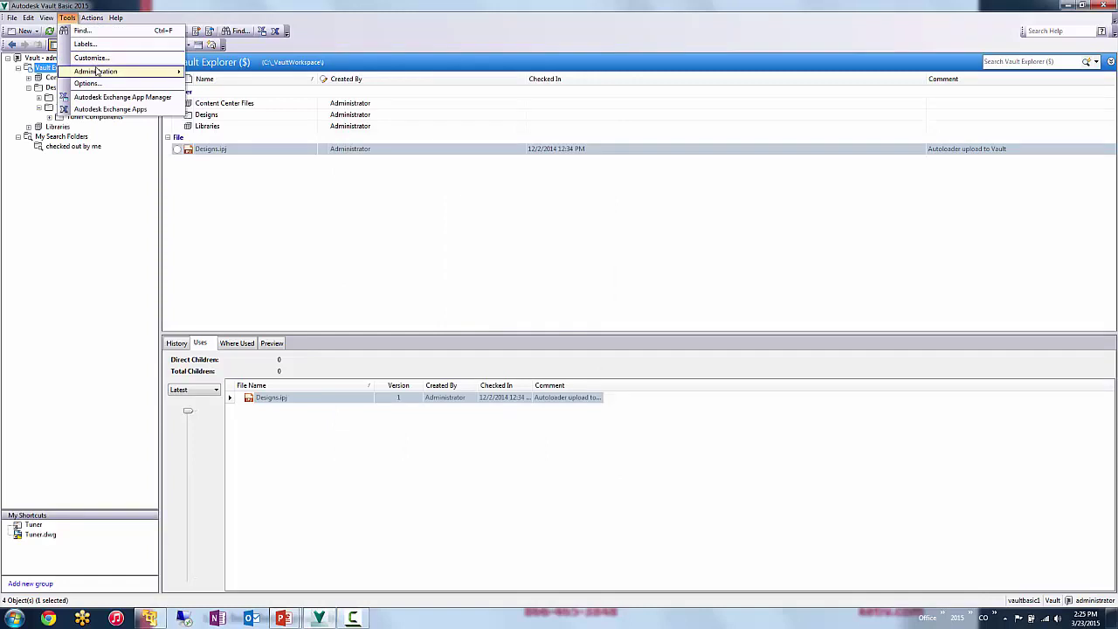
click(232, 73)
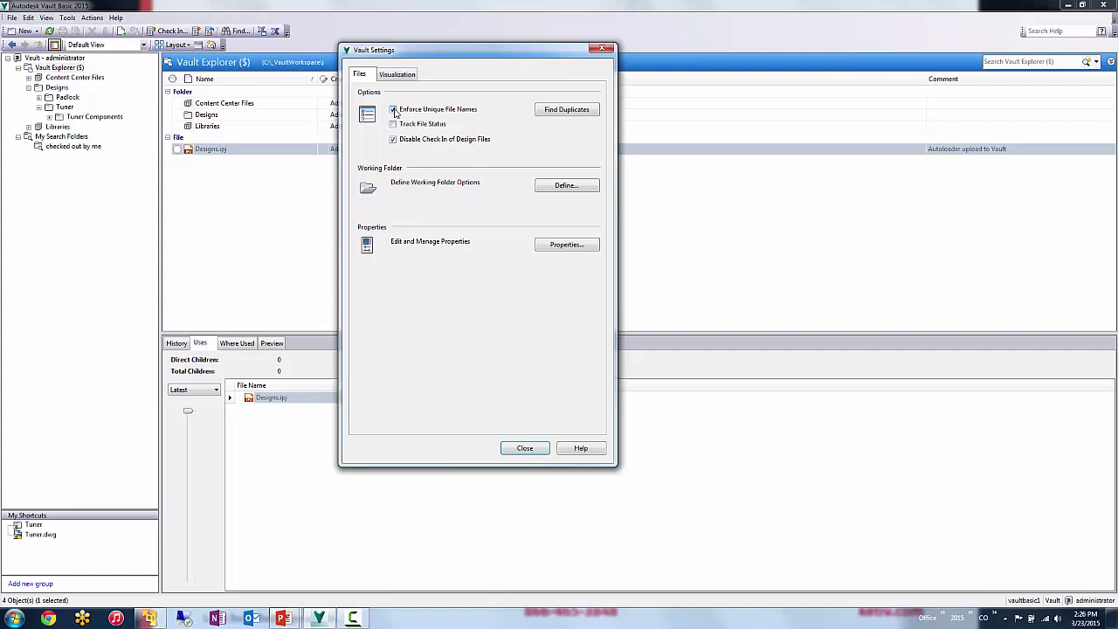
key(Escape)
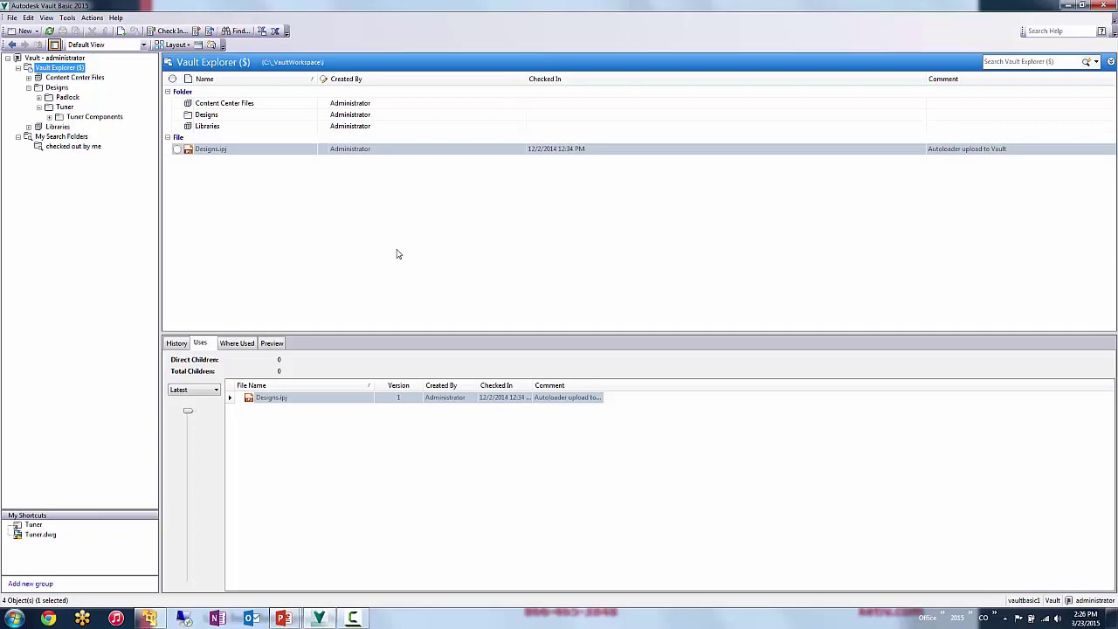
- Switch from Vault to the PowerPoint 'DIY Configuration Review' presentation with Win+Tab
key(super+Tab)
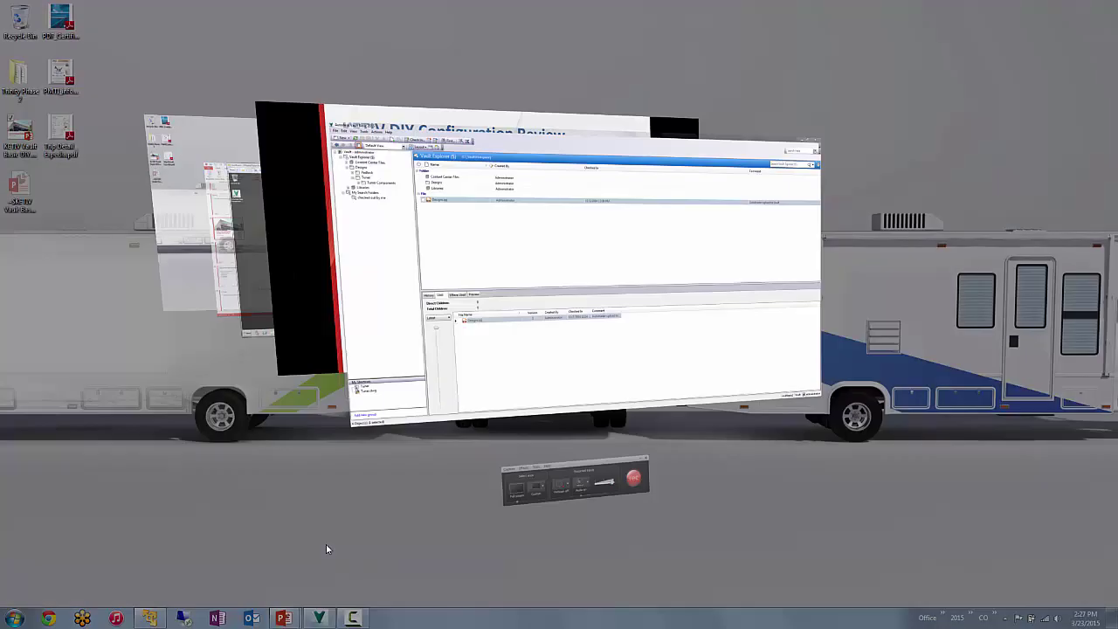